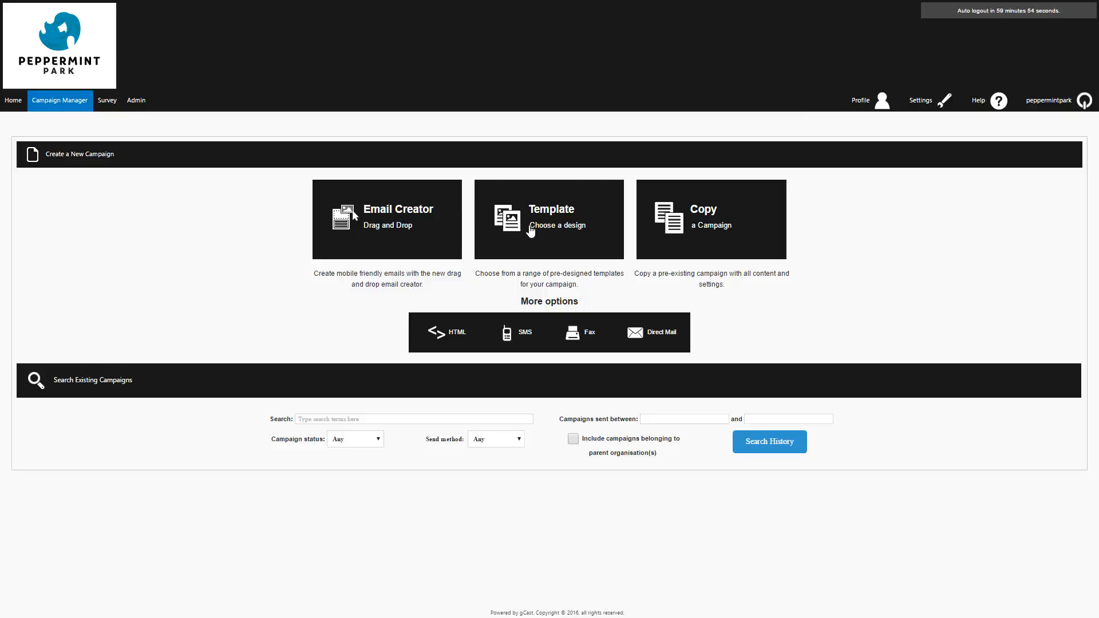
Create a new campaign from the Welcome template in the Peppermint Park Template Library.
{"action": "left_click", "coordinate": [547, 229]}
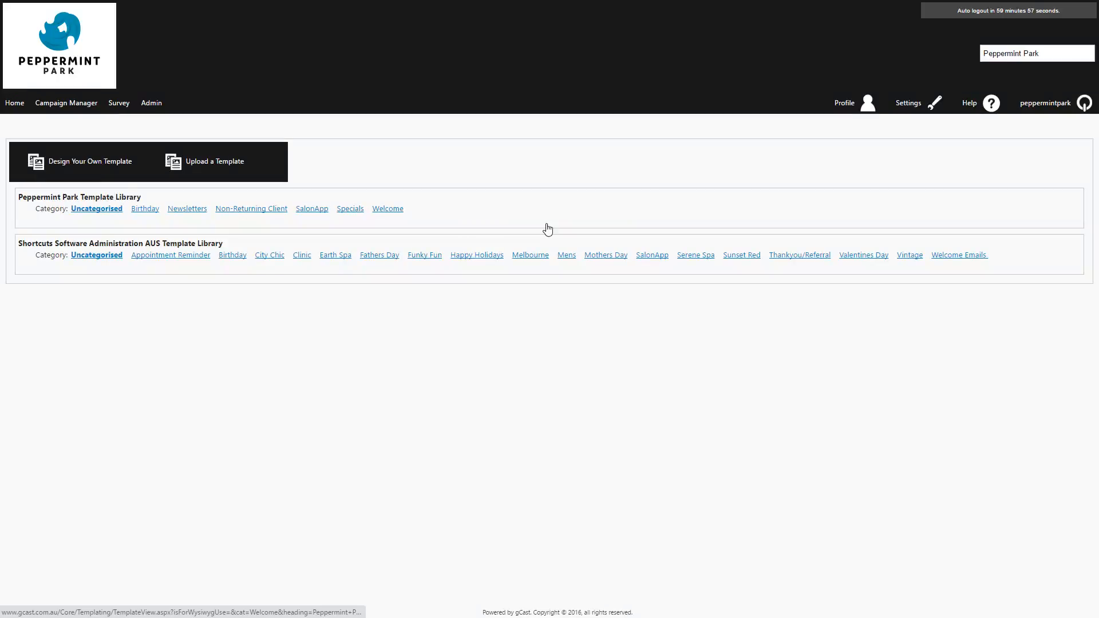
{"action": "left_click", "coordinate": [389, 213]}
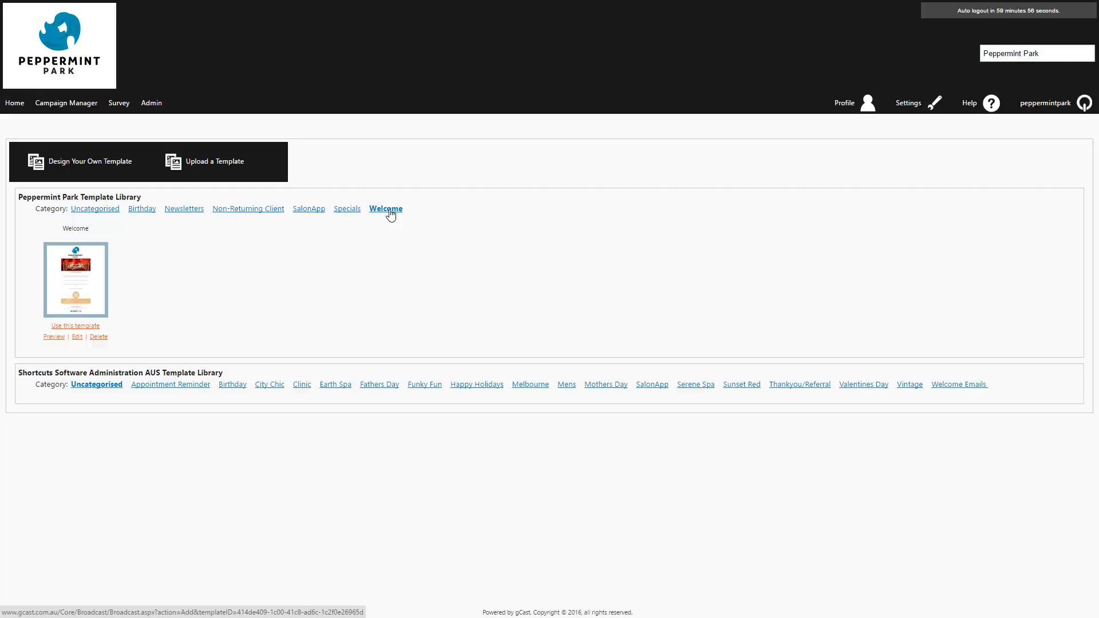
{"action": "left_click", "coordinate": [75, 326]}
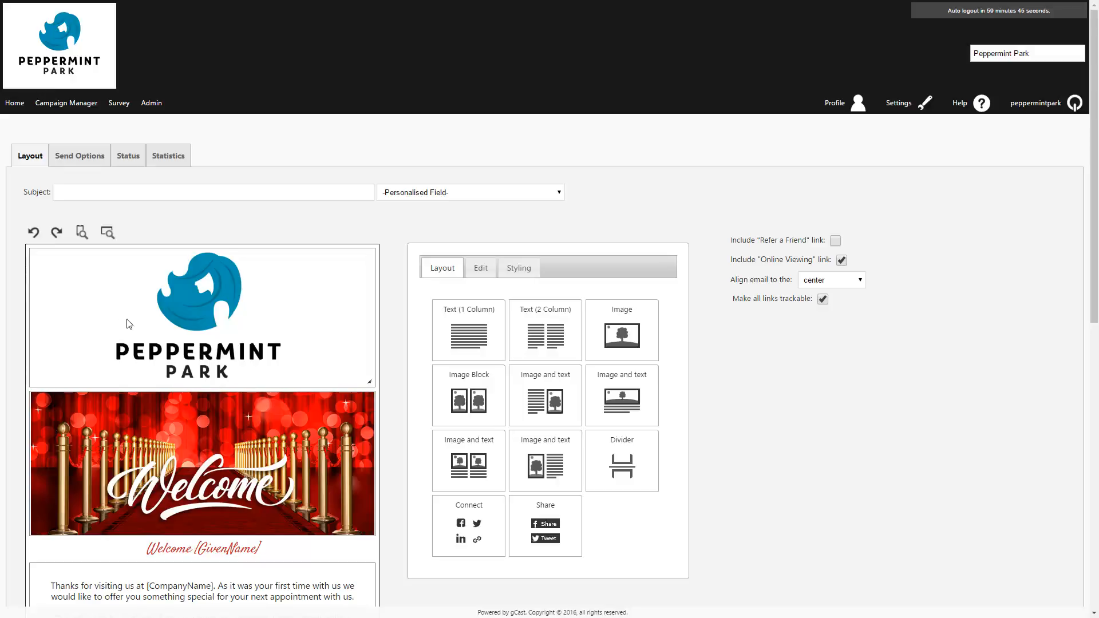
Set the campaign's subject to "Welcome [GivenName]" using the personalised given name field.
{"action": "left_click", "coordinate": [208, 192]}
{"action": "type", "text": "Welcome"}
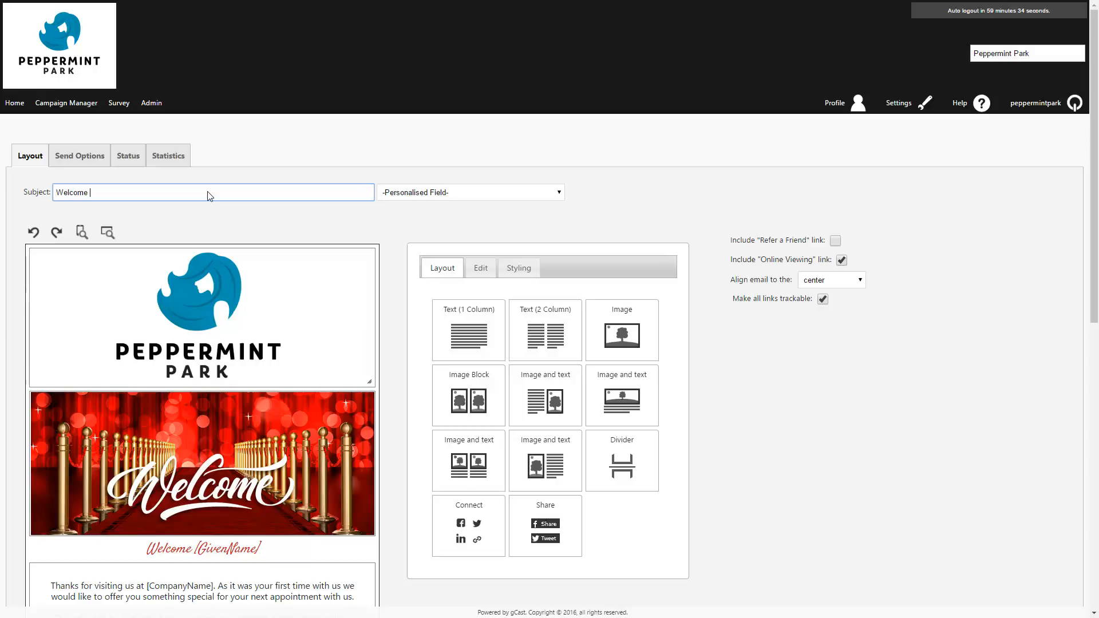
{"action": "left_click", "coordinate": [466, 196]}
{"action": "left_click", "coordinate": [407, 236]}
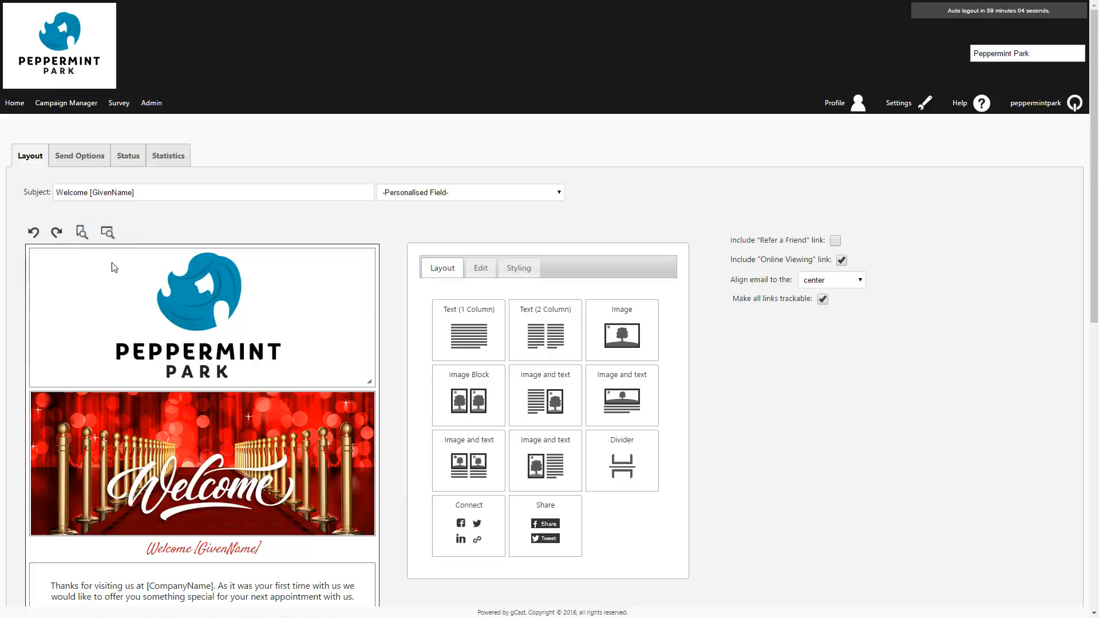
Preview the email as it appears on a mobile device and in the browser.
{"action": "left_click", "coordinate": [82, 232]}
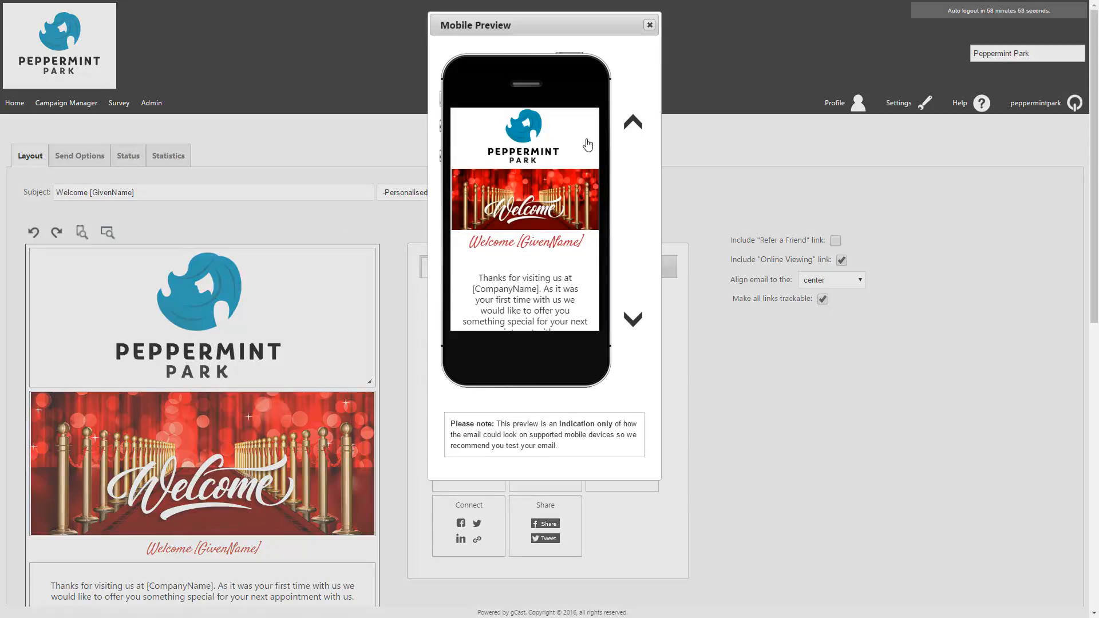
{"action": "left_click", "coordinate": [649, 24]}
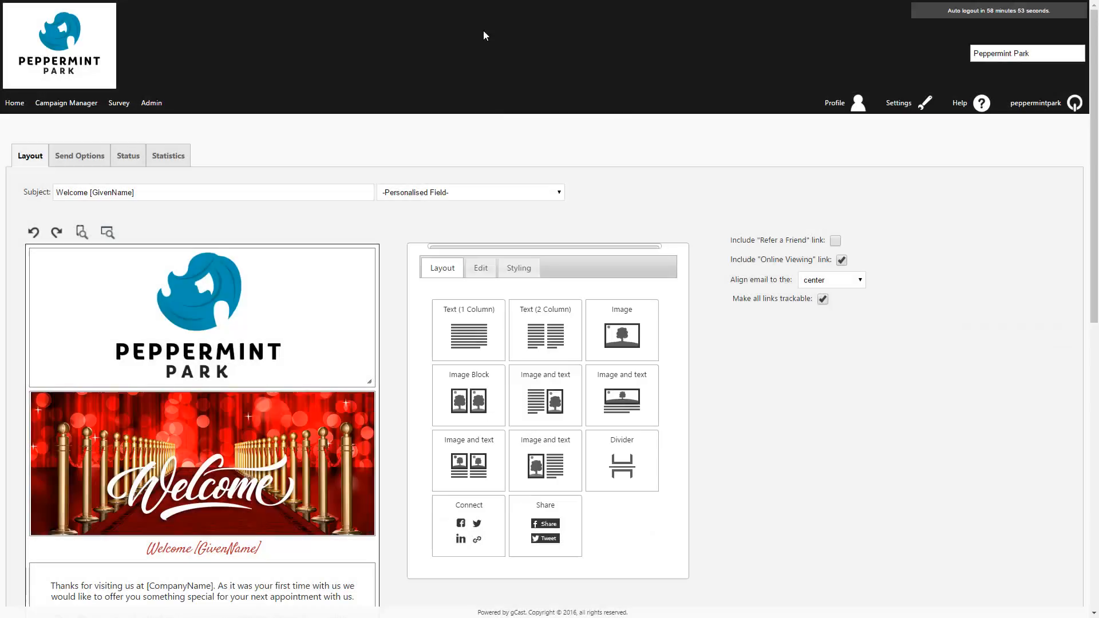
{"action": "left_click", "coordinate": [107, 232]}
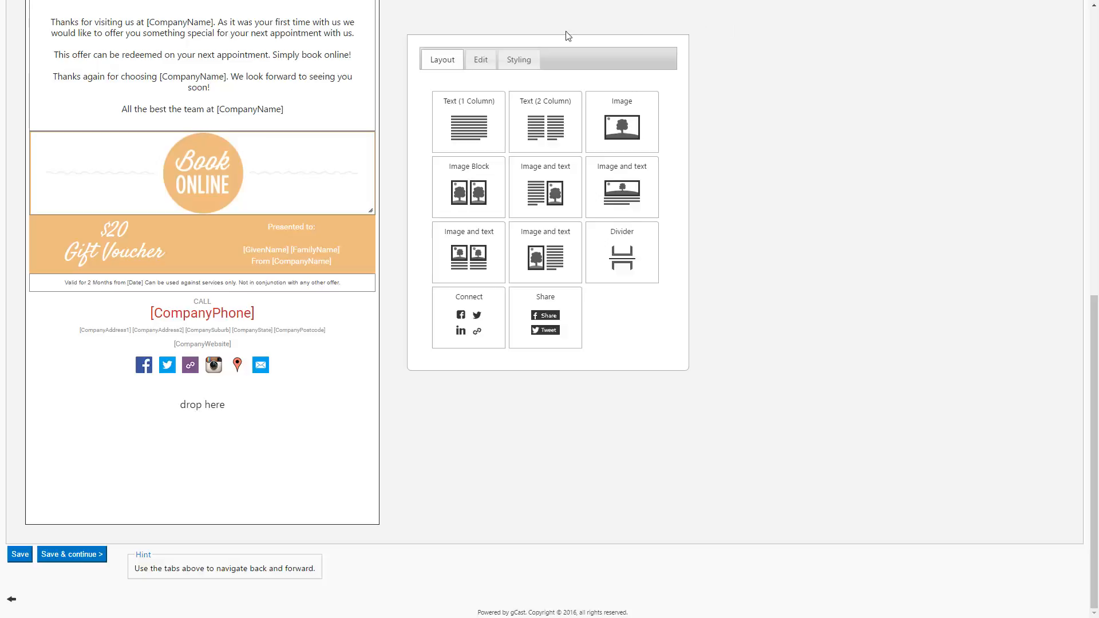
Save the email layout, continue to the send options and name the campaign "New Client".
{"action": "left_click", "coordinate": [75, 555]}
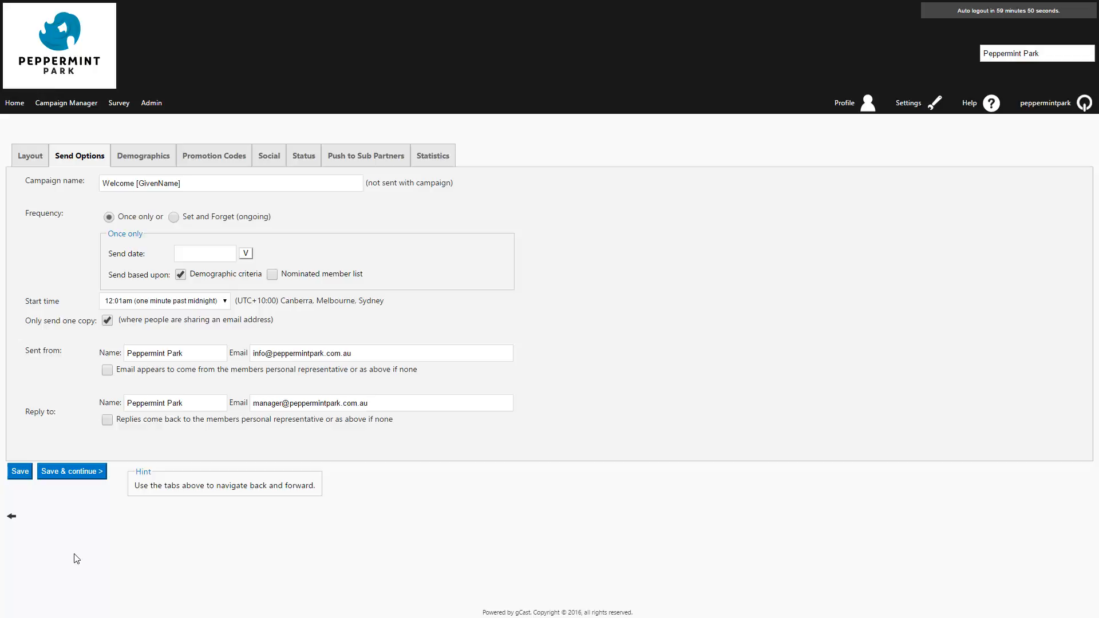
{"action": "triple_click", "coordinate": [205, 184]}
{"action": "type", "text": "New Client"}
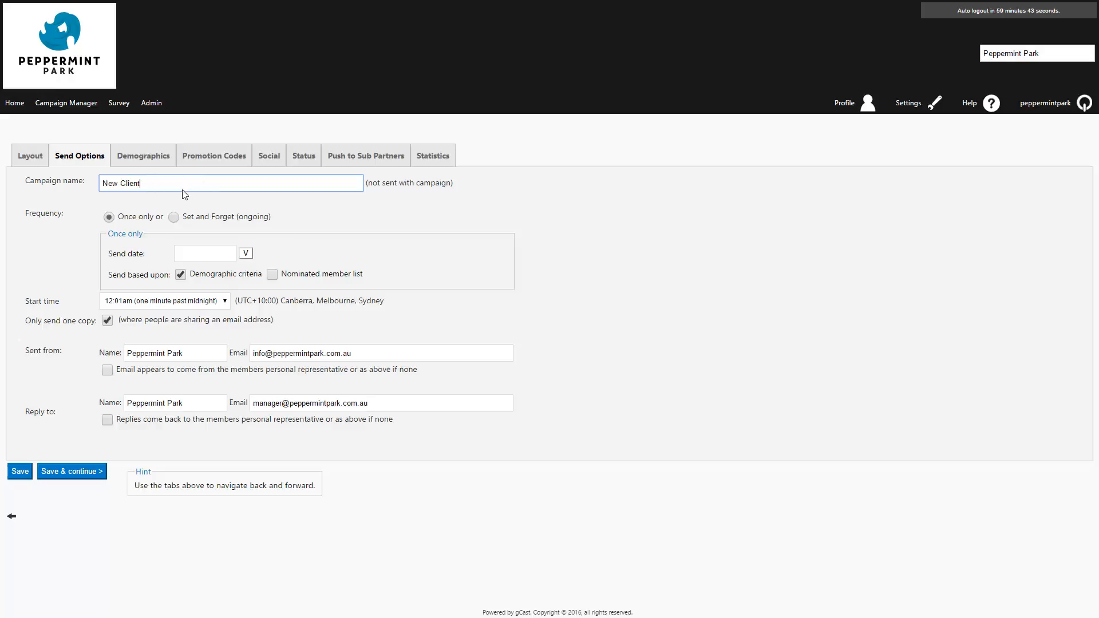
Make the campaign Set and Forget (ongoing), sent 3 days after the actual date of the client's first visit.
{"action": "left_click", "coordinate": [174, 217]}
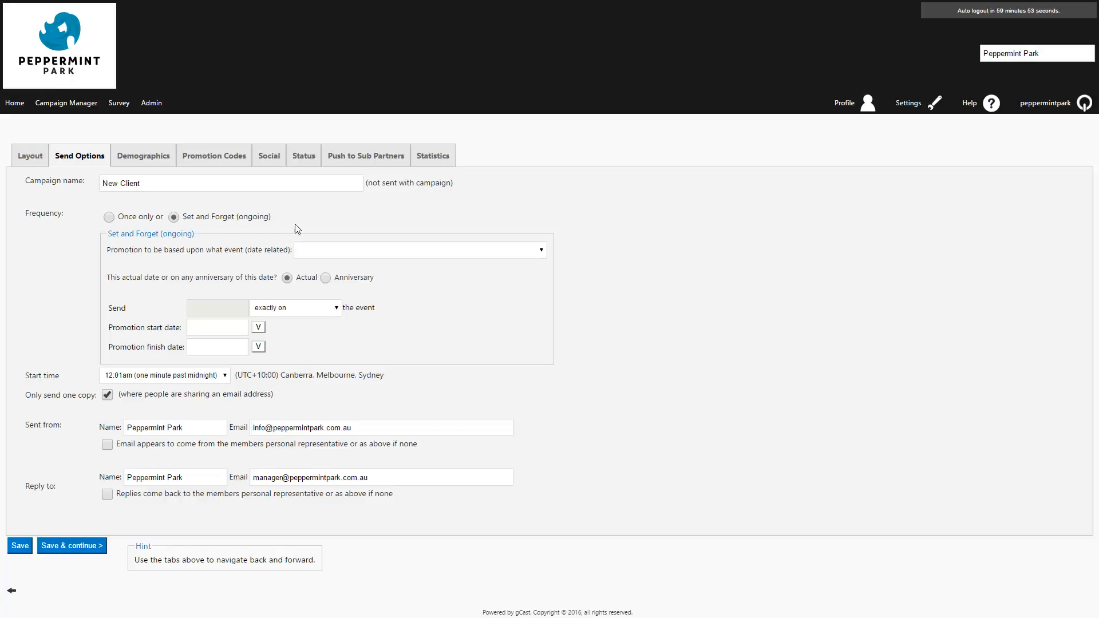
{"action": "left_click", "coordinate": [347, 250]}
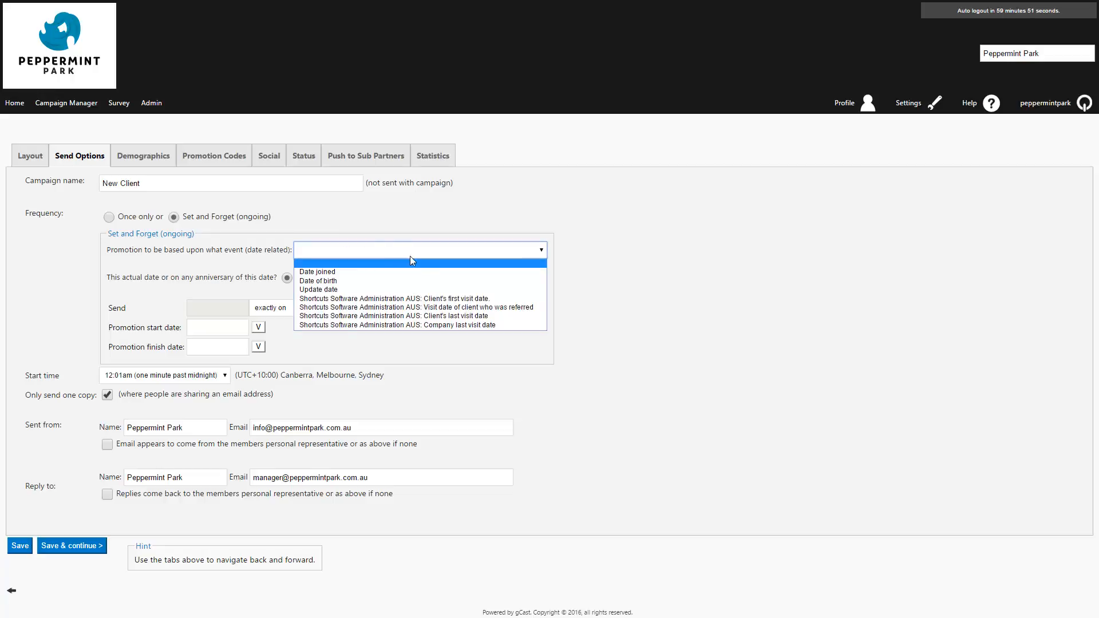
{"action": "left_click", "coordinate": [446, 298]}
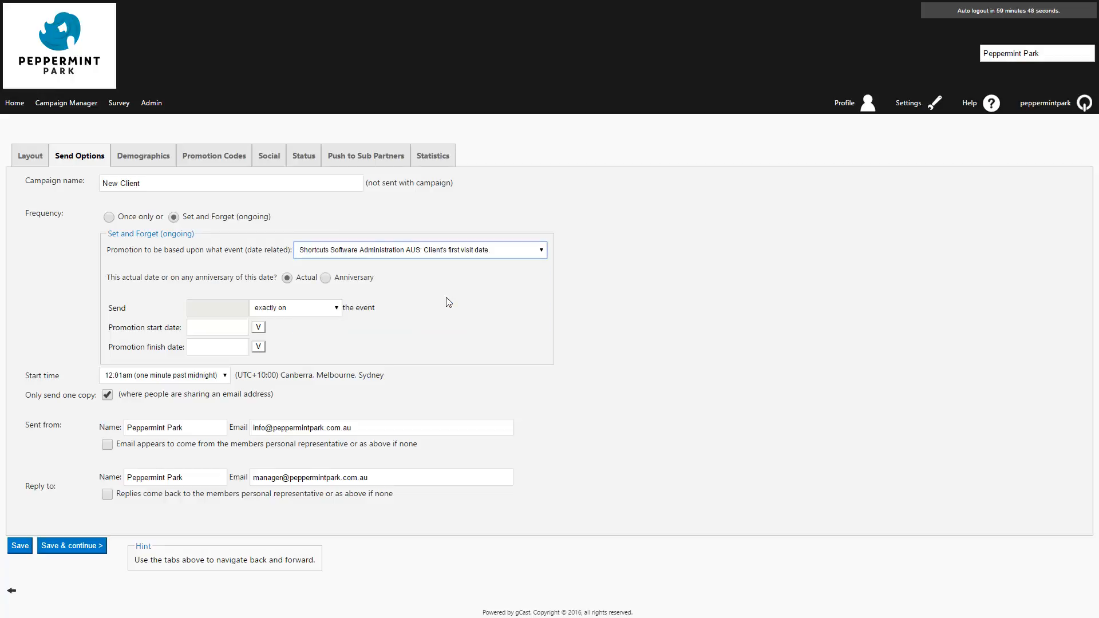
{"action": "left_click", "coordinate": [299, 288]}
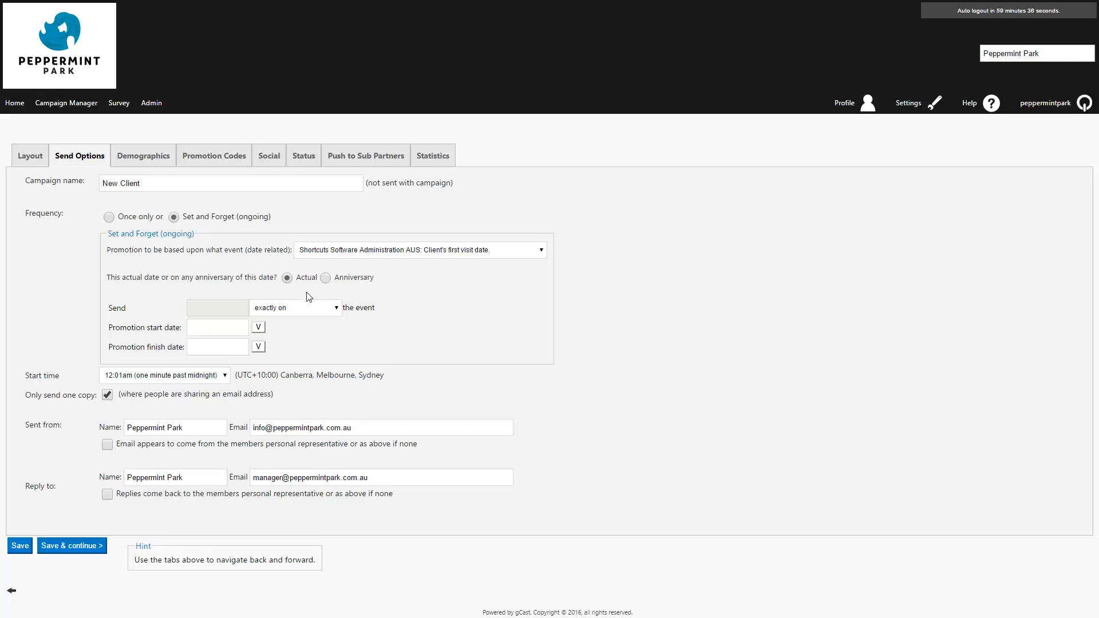
{"action": "left_click", "coordinate": [309, 310]}
{"action": "left_click", "coordinate": [286, 356]}
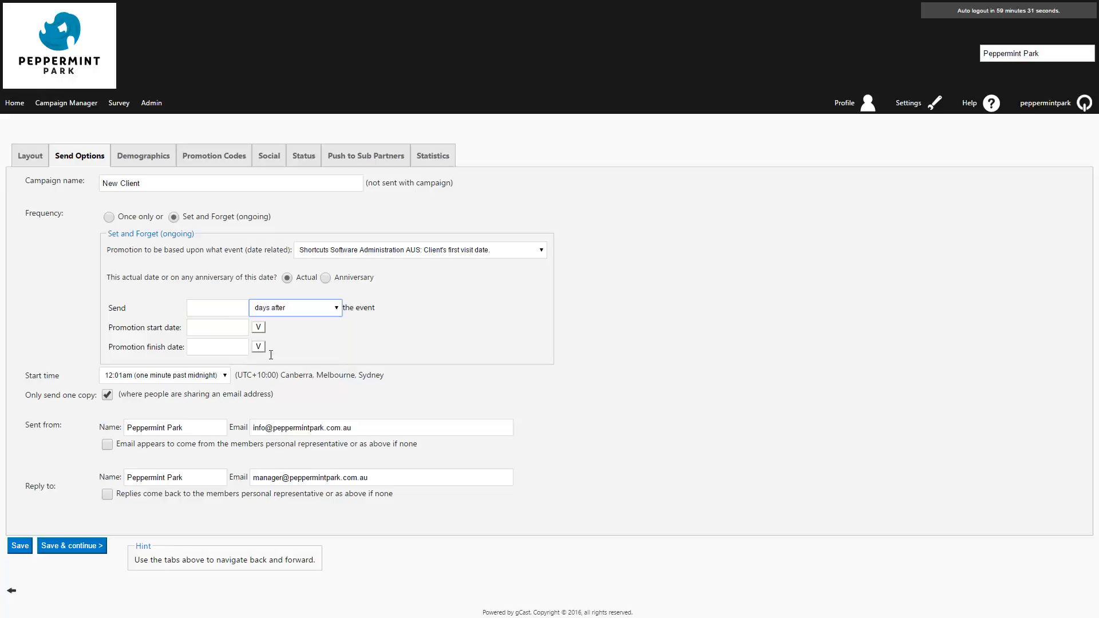
{"action": "left_click", "coordinate": [201, 309]}
{"action": "type", "text": "3"}
Set the promotion start date to 06/Sep/2016 and the finish date to 17/Sep/2025.
{"action": "left_click", "coordinate": [258, 327]}
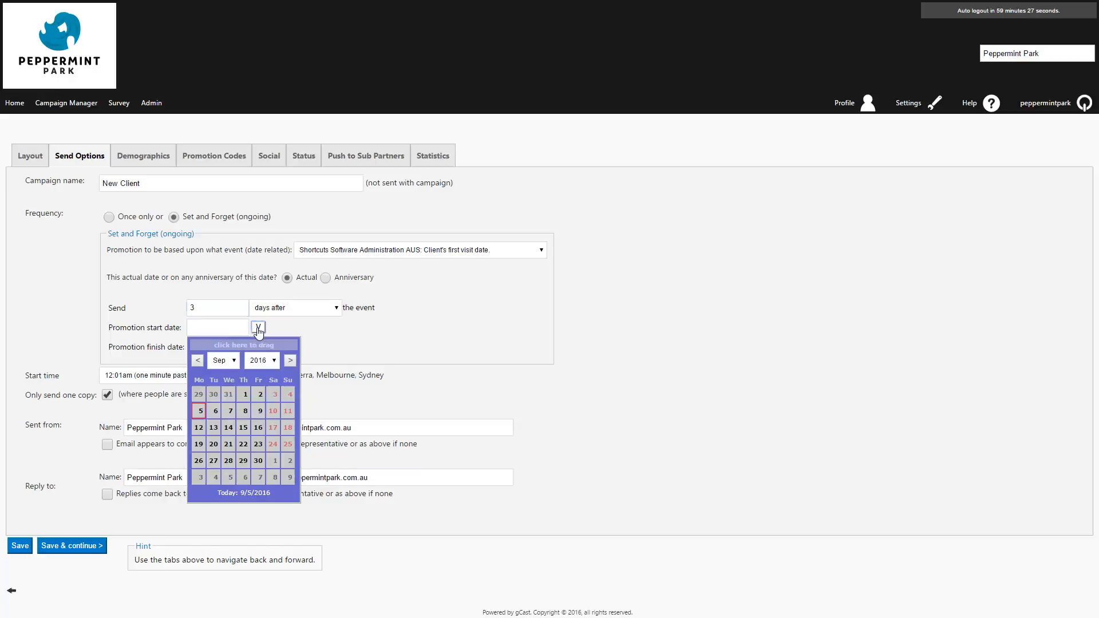
{"action": "left_click", "coordinate": [215, 410]}
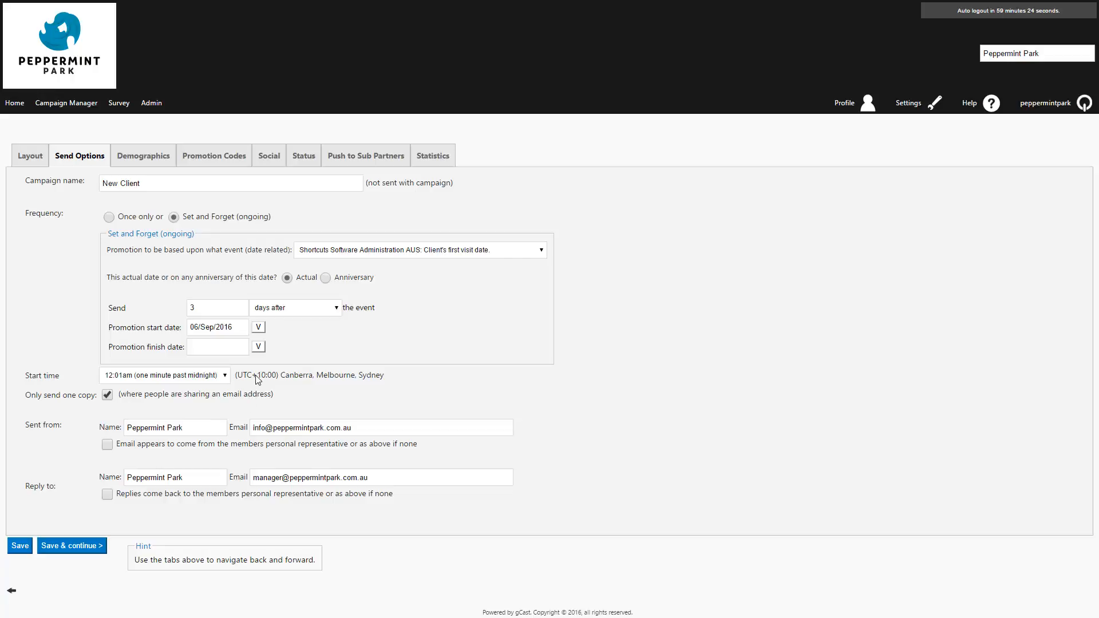
{"action": "left_click", "coordinate": [258, 346]}
{"action": "left_click", "coordinate": [275, 379]}
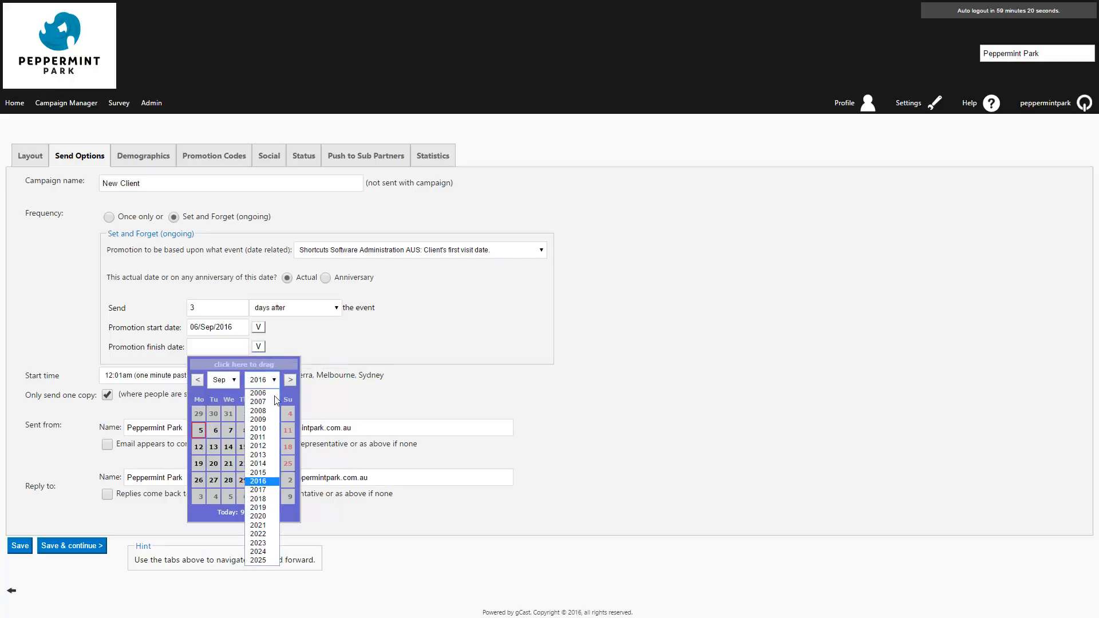
{"action": "left_click", "coordinate": [275, 561]}
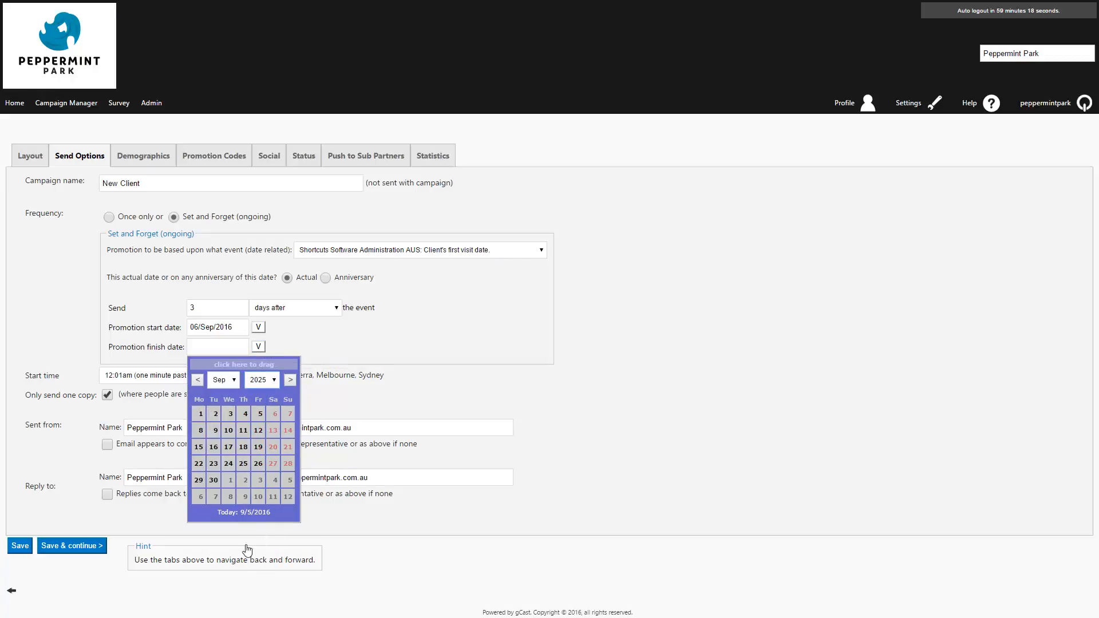
{"action": "left_click", "coordinate": [230, 448]}
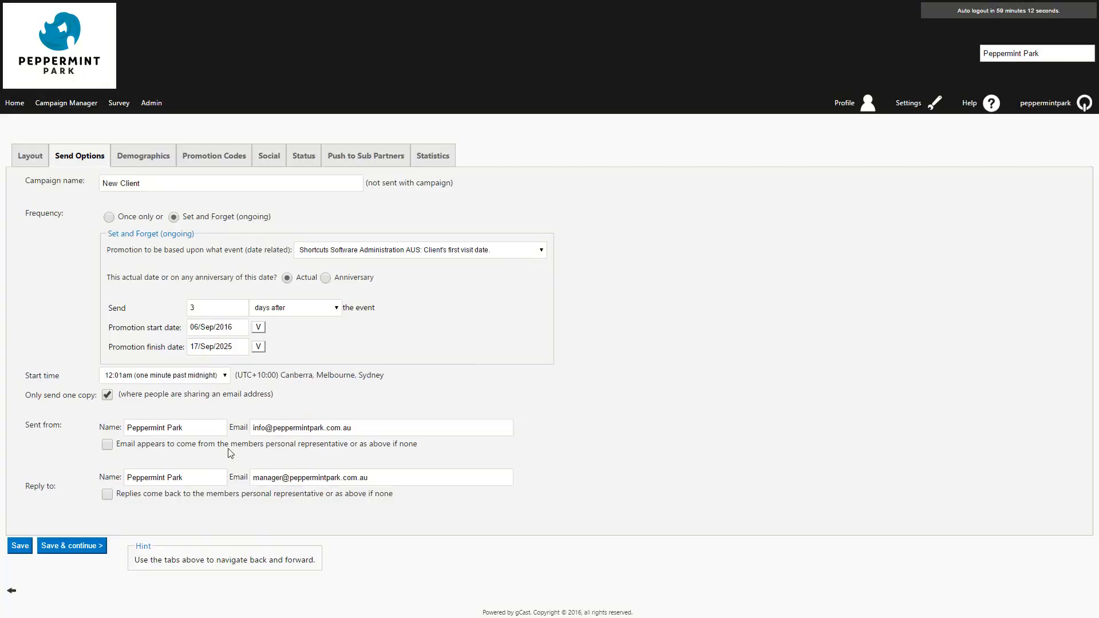
Set the start time to 8.00am, save the send options and continue to the demographics.
{"action": "left_click", "coordinate": [223, 376]}
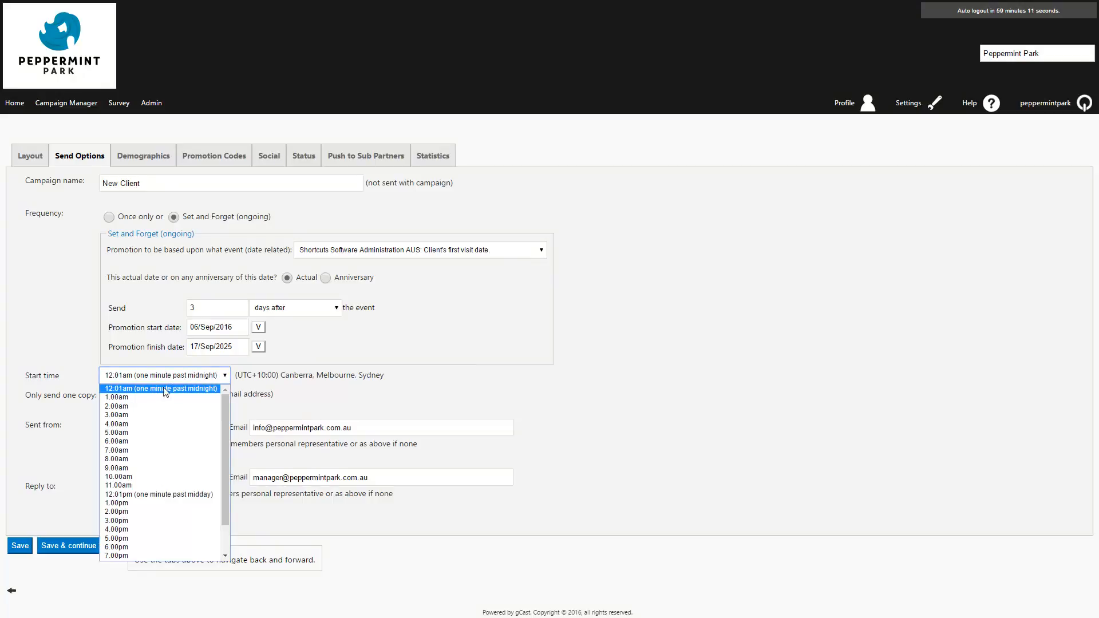
{"action": "left_click", "coordinate": [129, 459]}
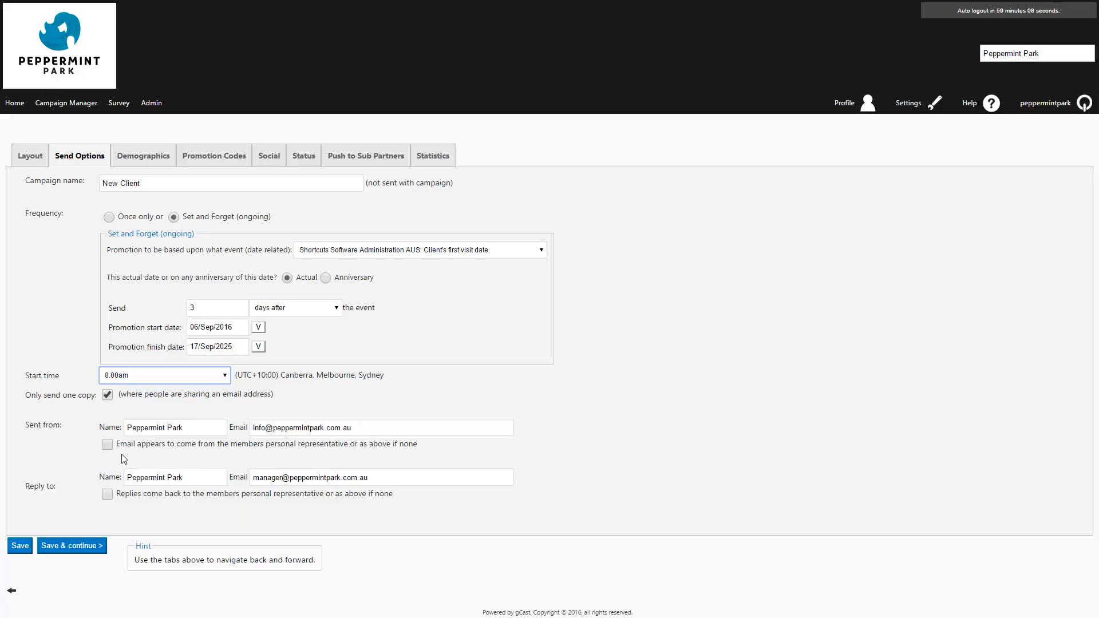
{"action": "left_click", "coordinate": [111, 403]}
{"action": "left_click", "coordinate": [71, 547]}
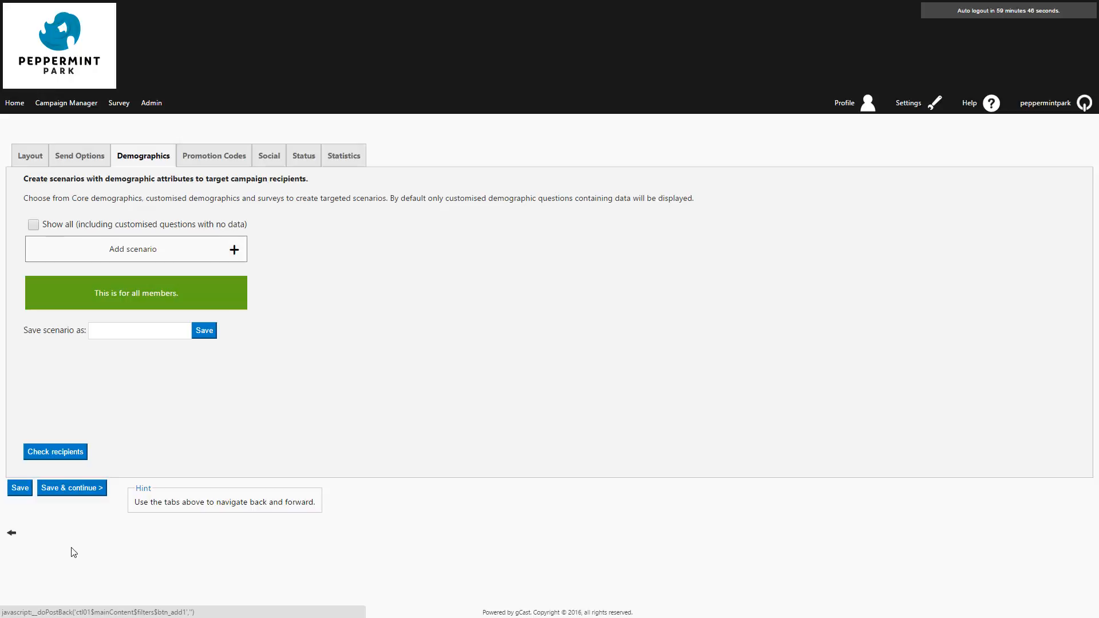
Try a Core Demographics scenario limiting recipients to members whose Gender is Female, and remove it.
{"action": "left_click", "coordinate": [234, 250]}
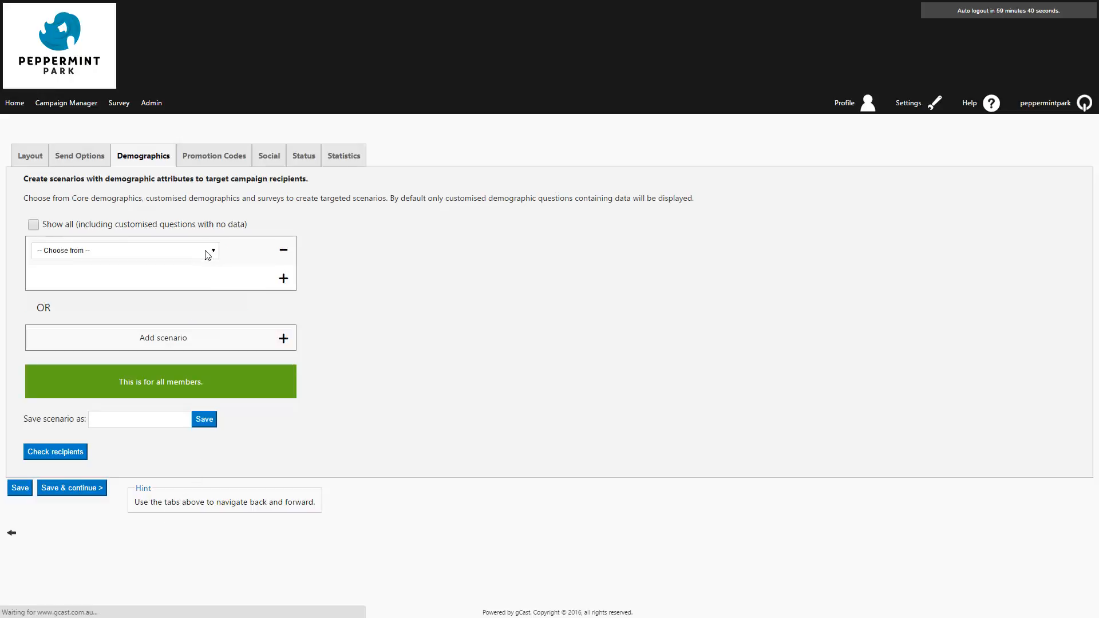
{"action": "left_click", "coordinate": [207, 252]}
{"action": "left_click", "coordinate": [90, 281]}
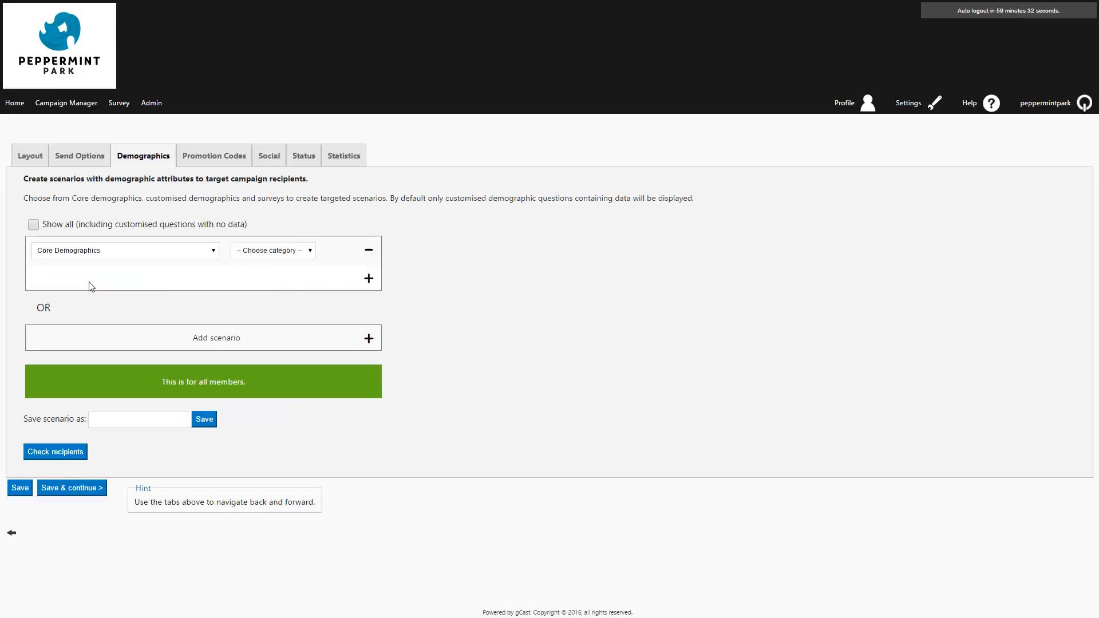
{"action": "left_click", "coordinate": [300, 253]}
{"action": "left_click", "coordinate": [275, 273]}
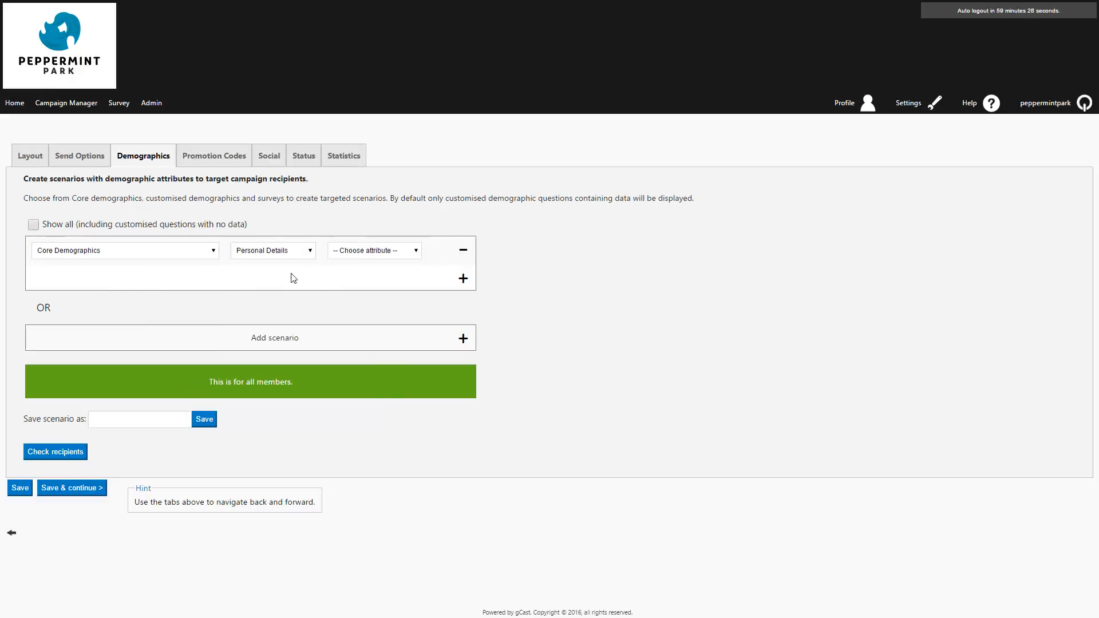
{"action": "left_click", "coordinate": [400, 250]}
{"action": "left_click", "coordinate": [362, 325]}
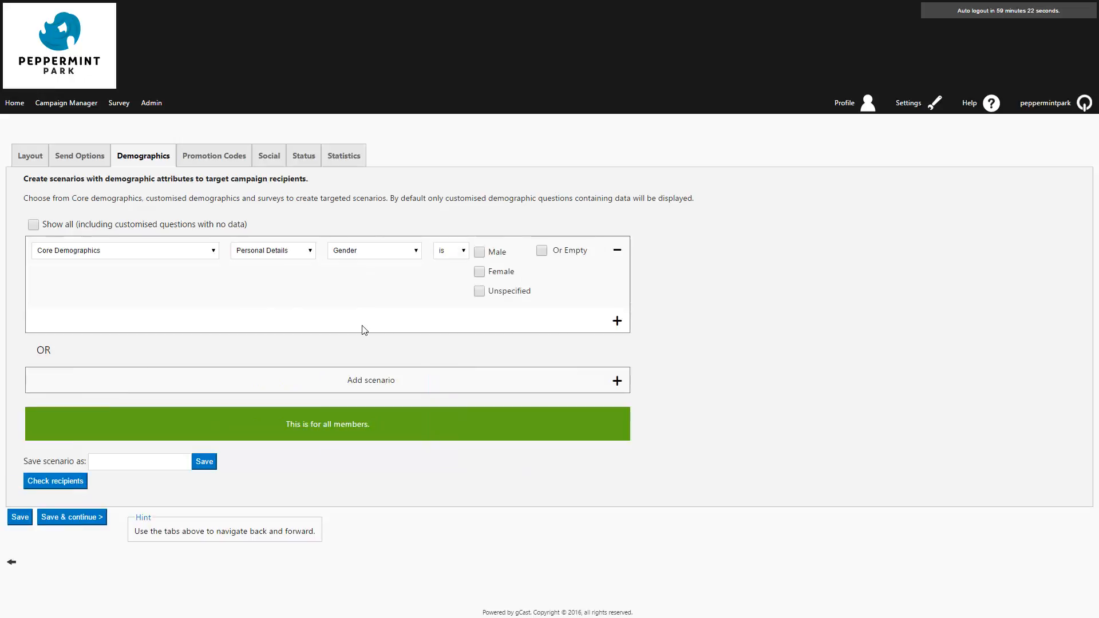
{"action": "left_click", "coordinate": [479, 272]}
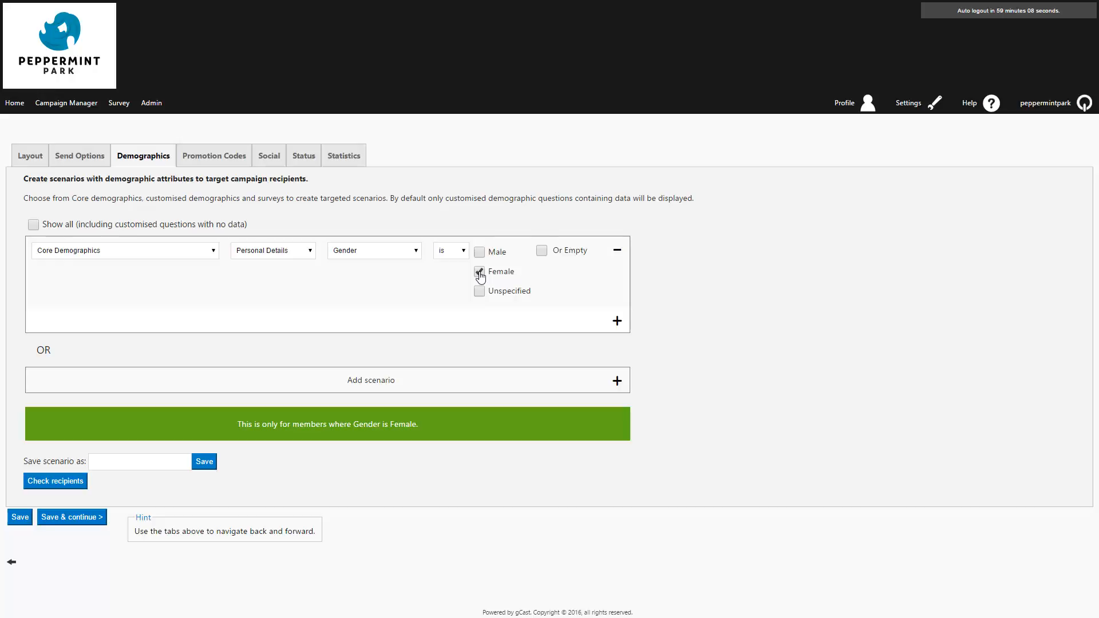
{"action": "left_click", "coordinate": [615, 250]}
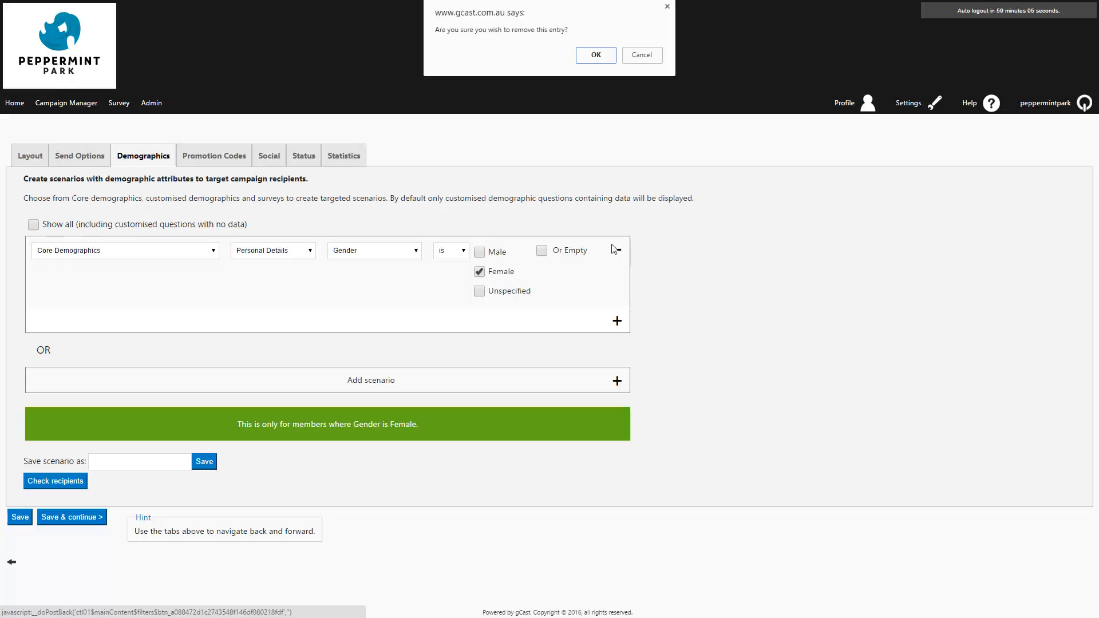
{"action": "left_click", "coordinate": [596, 55]}
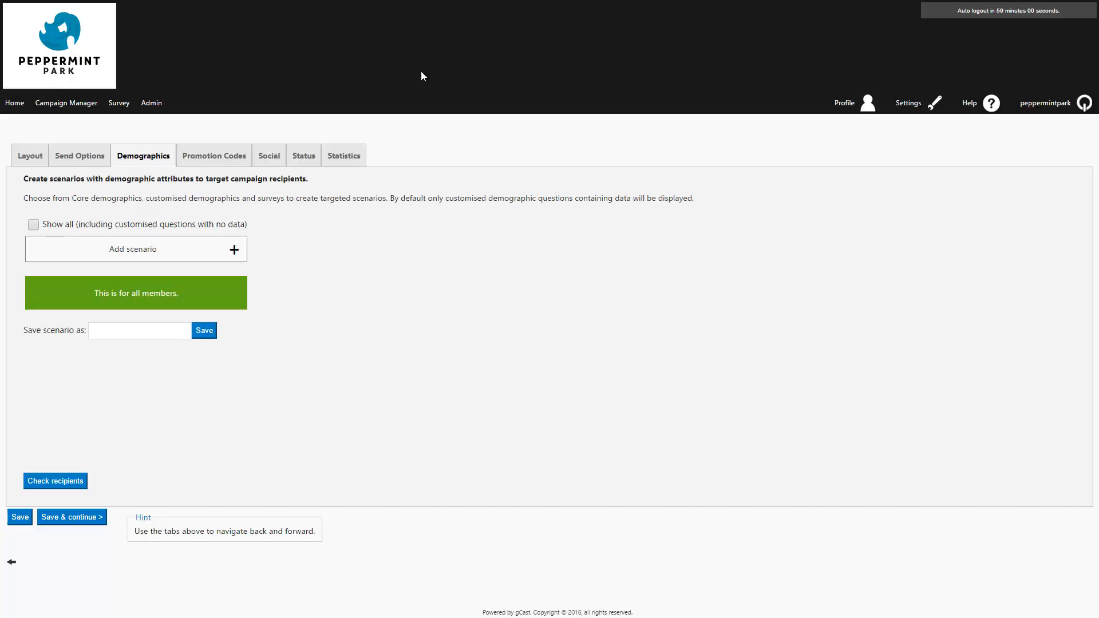
Save the demographics without any scenario and save the campaign's promotion codes page.
{"action": "left_click", "coordinate": [80, 519]}
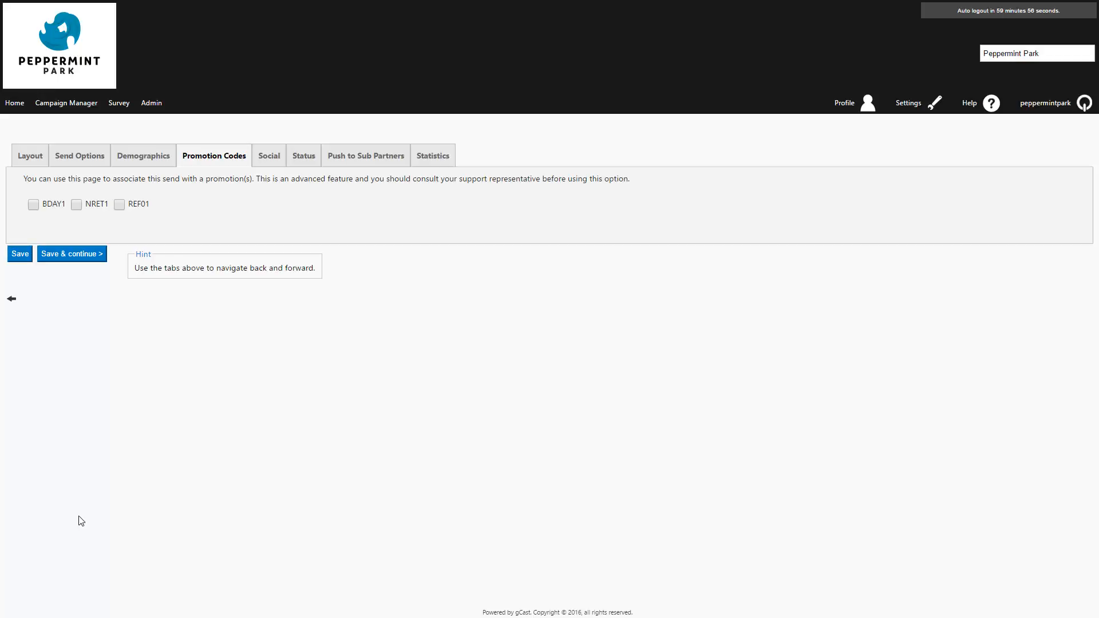
{"action": "left_click", "coordinate": [19, 256]}
Create and save an active promotion code NEWC1 with the description "$20 off services" in the admin area.
{"action": "left_click", "coordinate": [151, 104]}
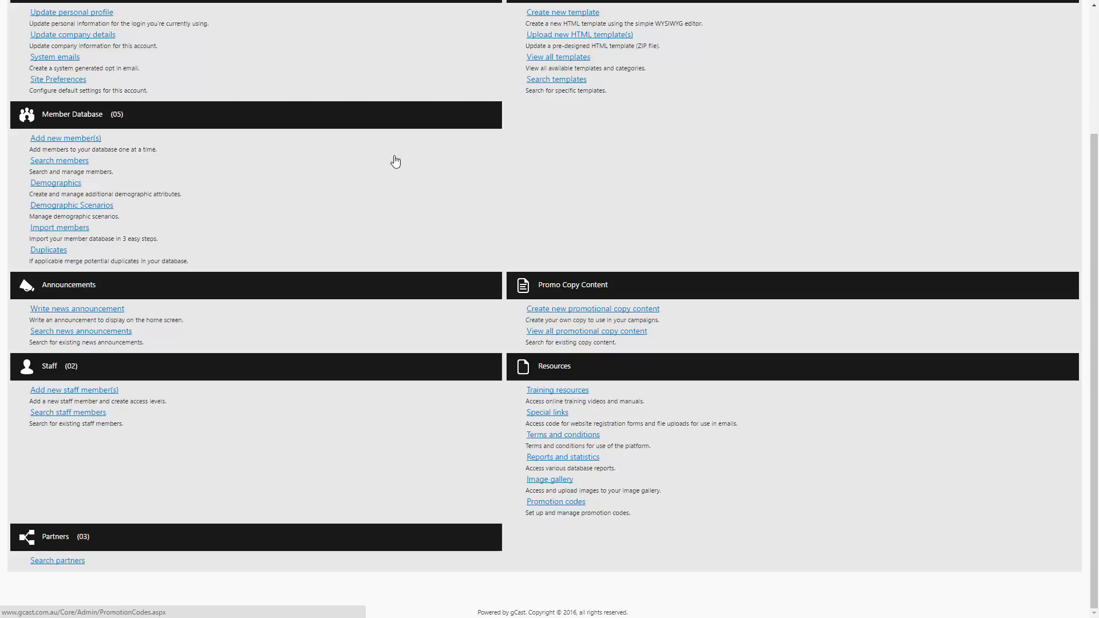
{"action": "left_click", "coordinate": [555, 502]}
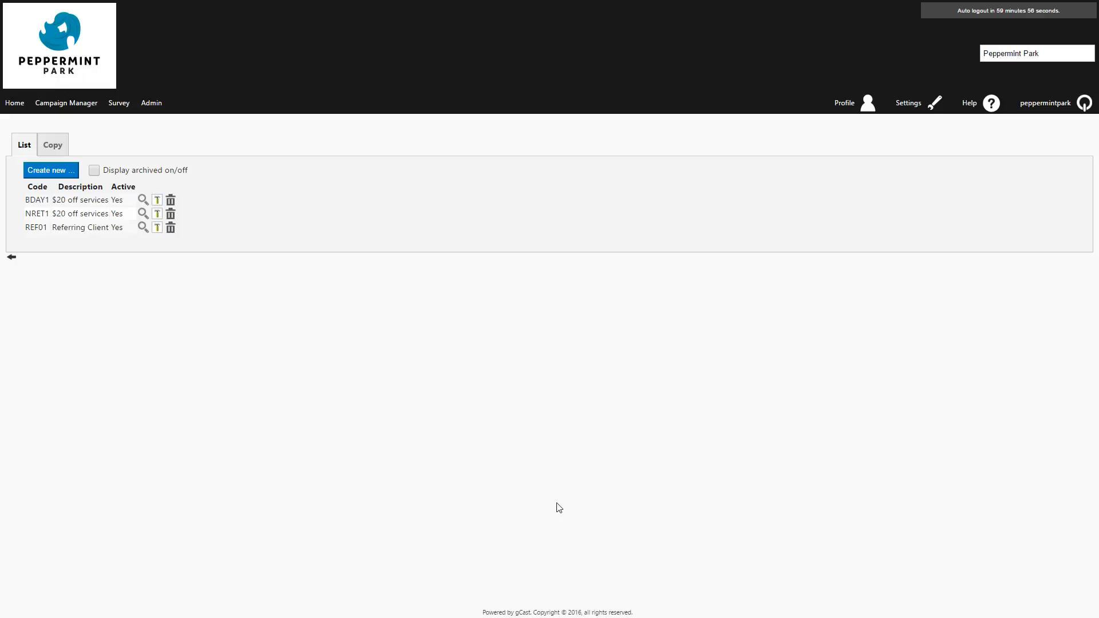
{"action": "left_click", "coordinate": [50, 170]}
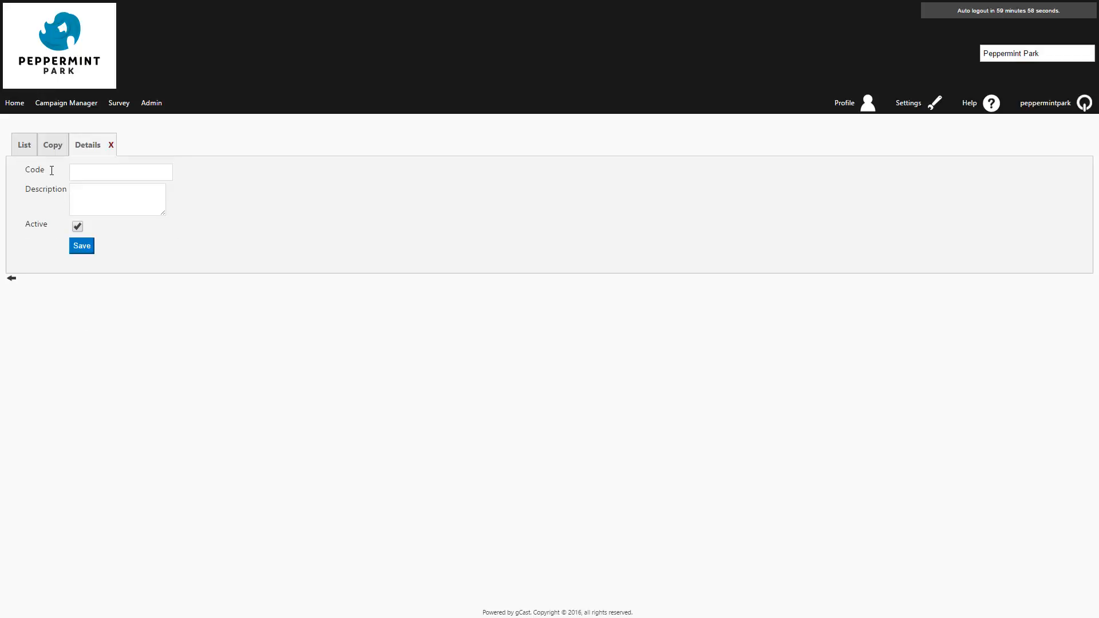
{"action": "left_click", "coordinate": [84, 172]}
{"action": "type", "text": "NEWC1"}
{"action": "left_click", "coordinate": [104, 197]}
{"action": "type", "text": "$20 off services"}
{"action": "key", "text": "Tab"}
{"action": "left_click", "coordinate": [81, 246]}
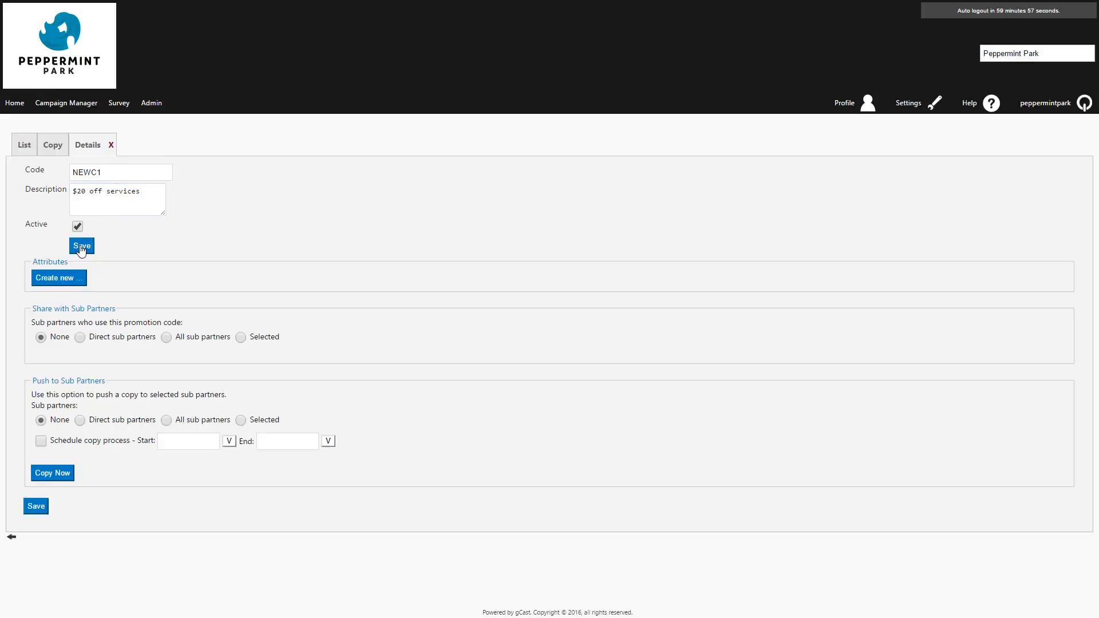
Reopen the draft New Client campaign, assign promotion code NEWC1 to it, and save and continue to the social page.
{"action": "left_click", "coordinate": [13, 103]}
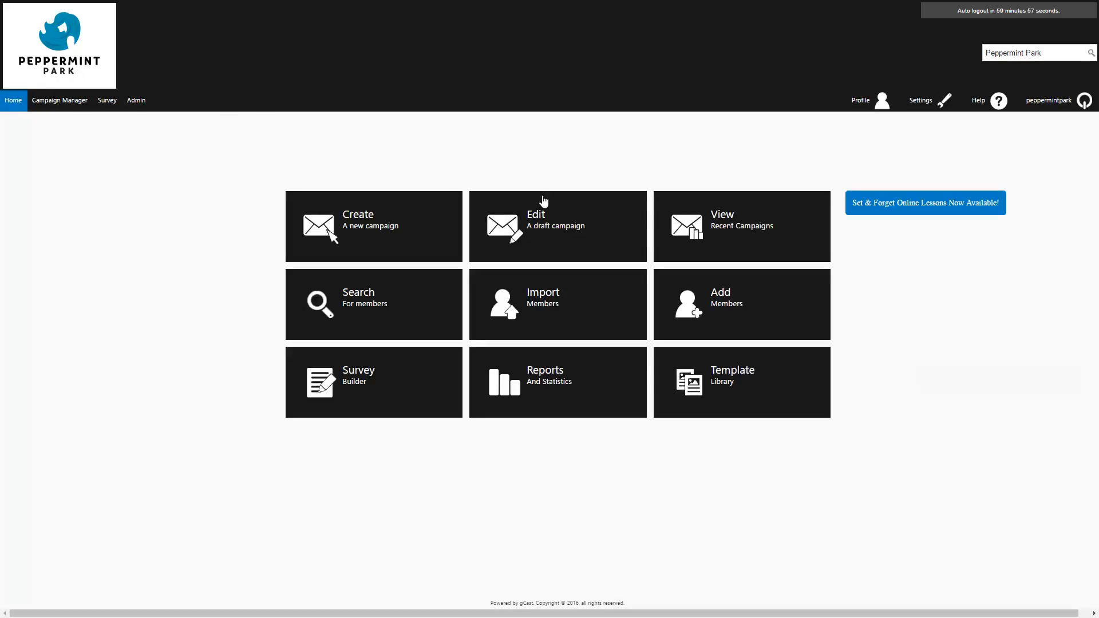
{"action": "left_click", "coordinate": [552, 231]}
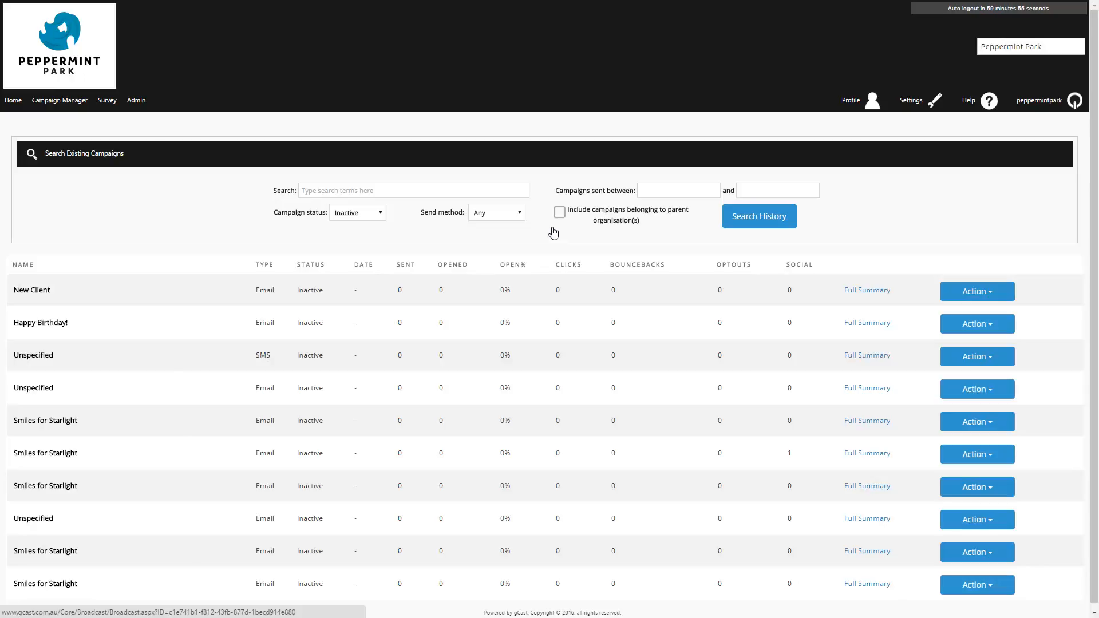
{"action": "left_click", "coordinate": [32, 291]}
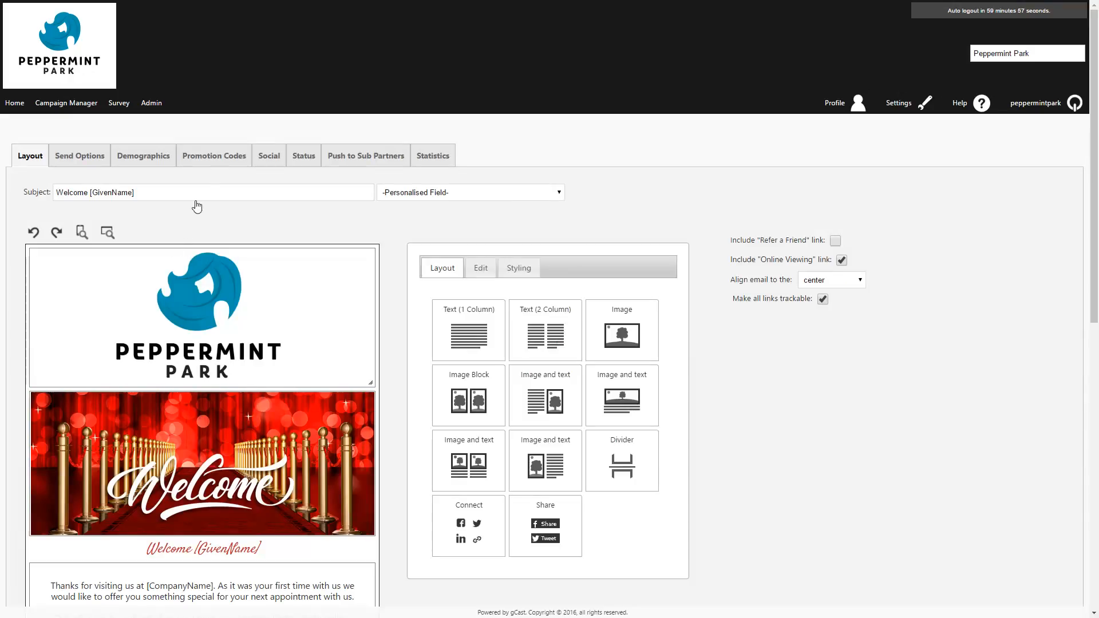
{"action": "left_click", "coordinate": [204, 159]}
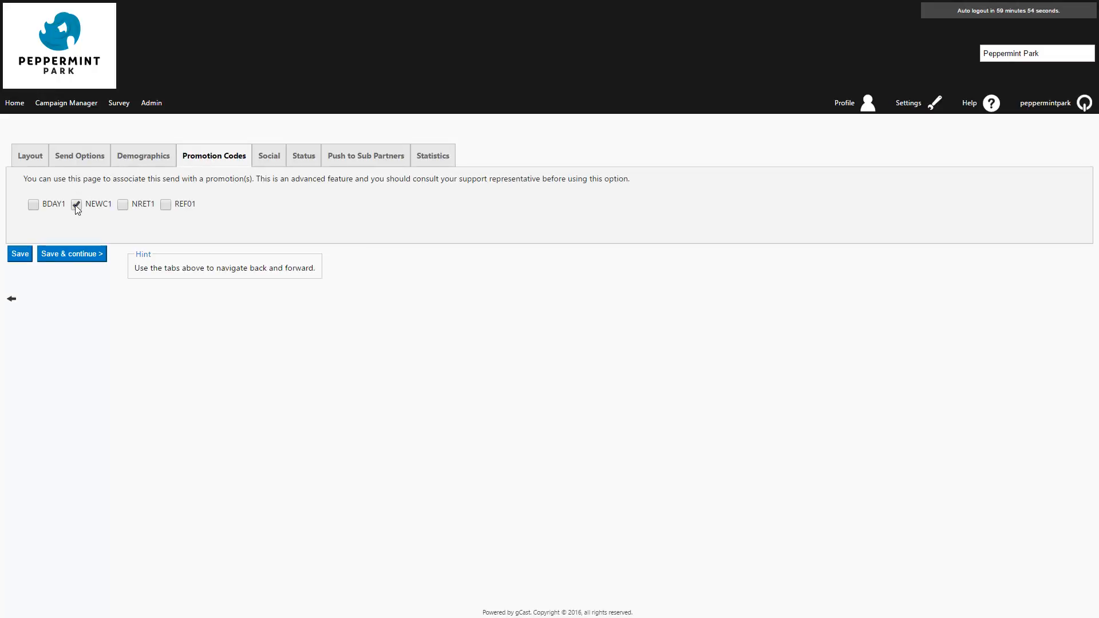
{"action": "left_click", "coordinate": [70, 254]}
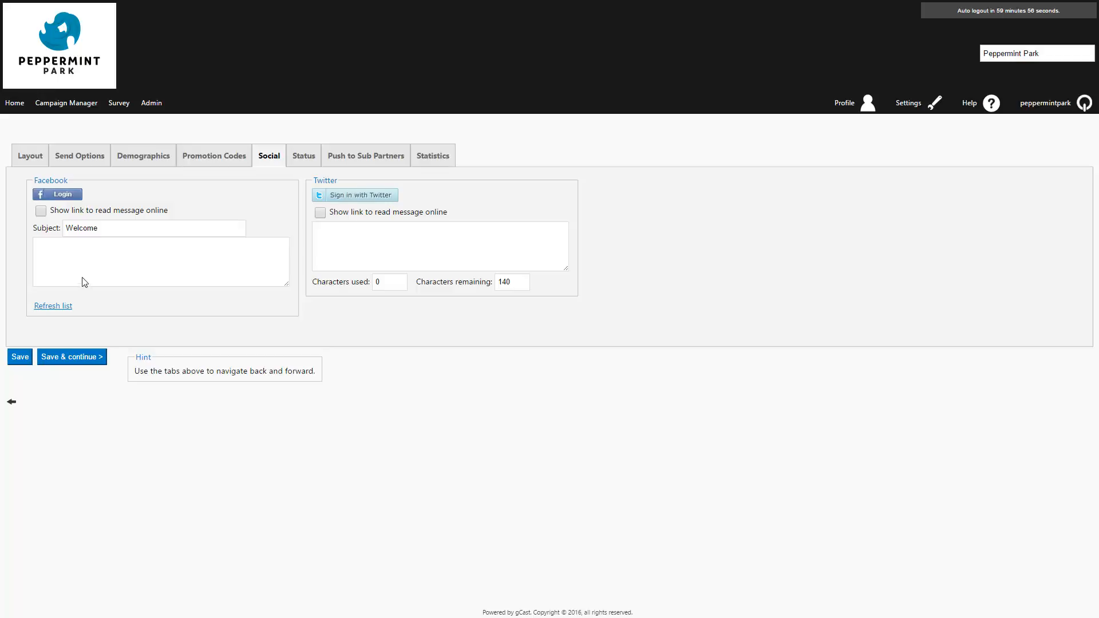
Save the social page without any posts and send a test email to the second listed test recipient.
{"action": "left_click", "coordinate": [89, 358]}
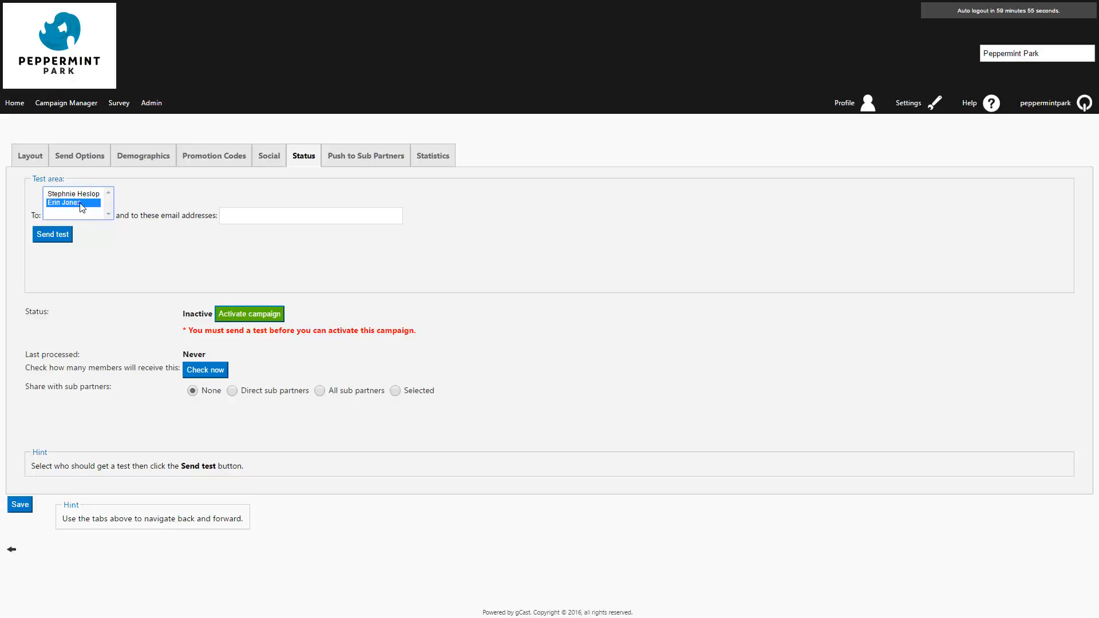
{"action": "left_click", "coordinate": [52, 237]}
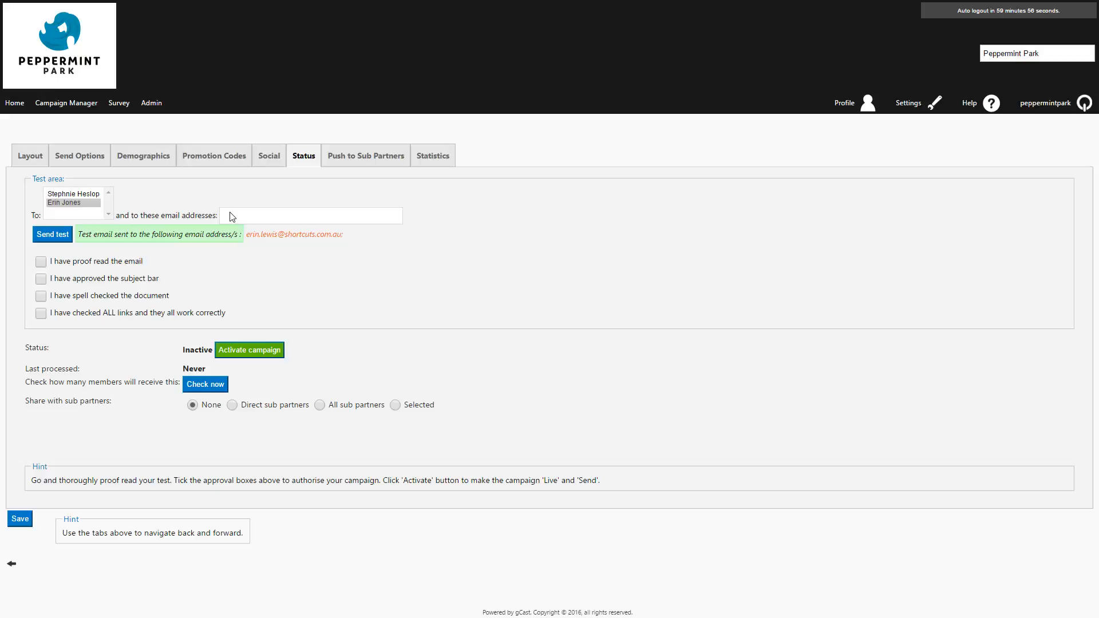
Approve the proofreading, subject bar, spell check and link checks, and activate the campaign, accepting the confirmations.
{"action": "left_click", "coordinate": [40, 261]}
{"action": "left_click", "coordinate": [41, 279]}
{"action": "left_click", "coordinate": [40, 296]}
{"action": "left_click", "coordinate": [40, 314]}
{"action": "left_click", "coordinate": [251, 350]}
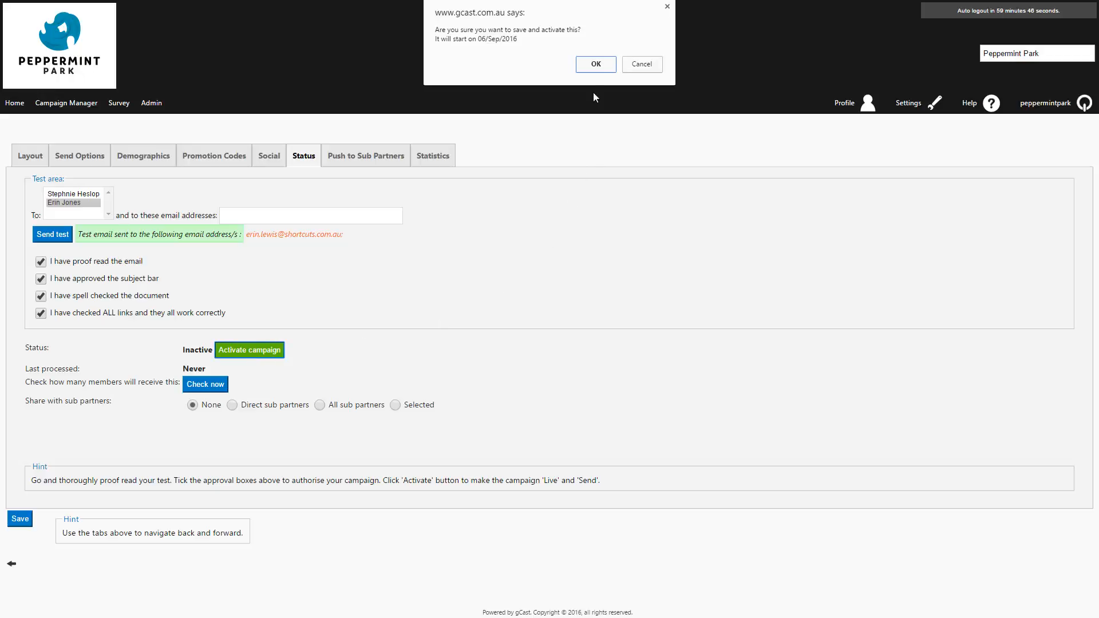
{"action": "left_click", "coordinate": [595, 65]}
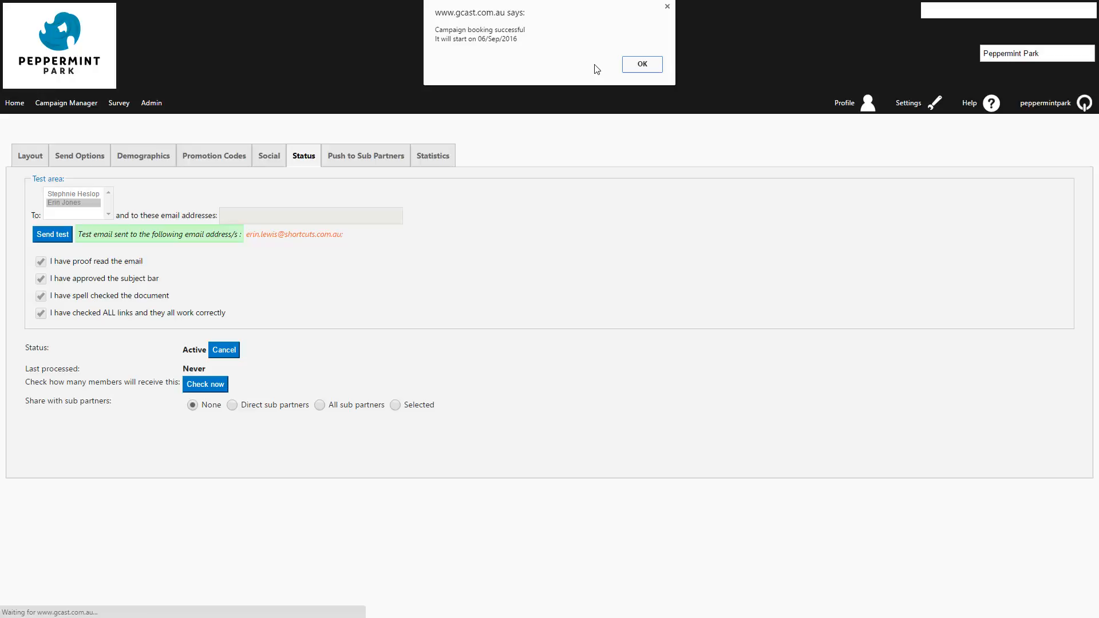
{"action": "left_click", "coordinate": [642, 64]}
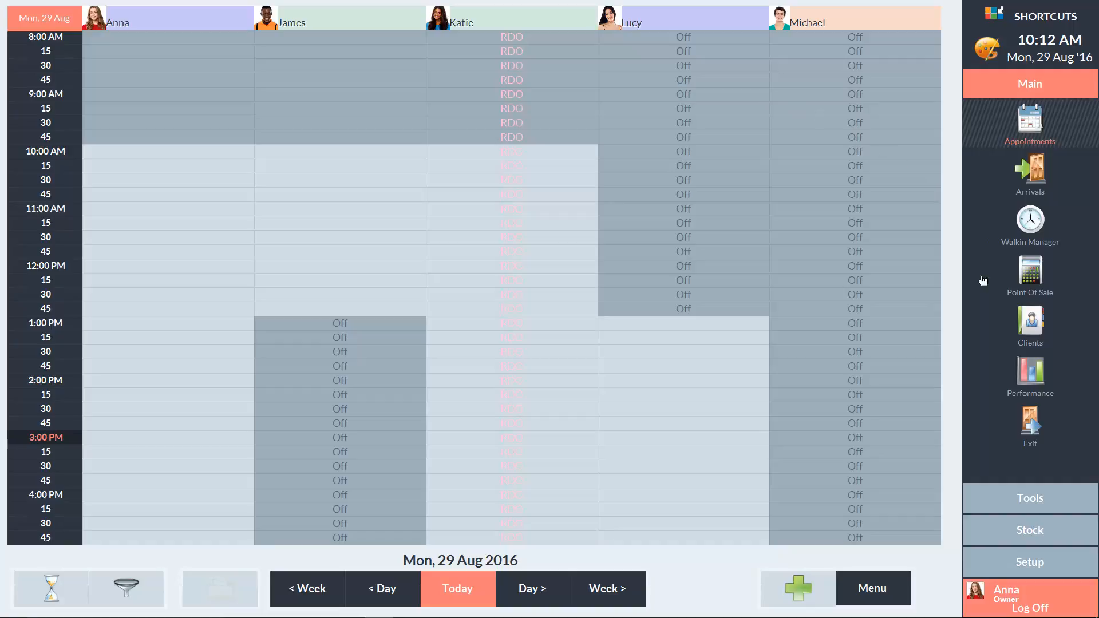
Switch to Shortcuts and create a discount reason named "New Client $20 off services" in the discount configuration.
{"action": "left_click", "coordinate": [1031, 563]}
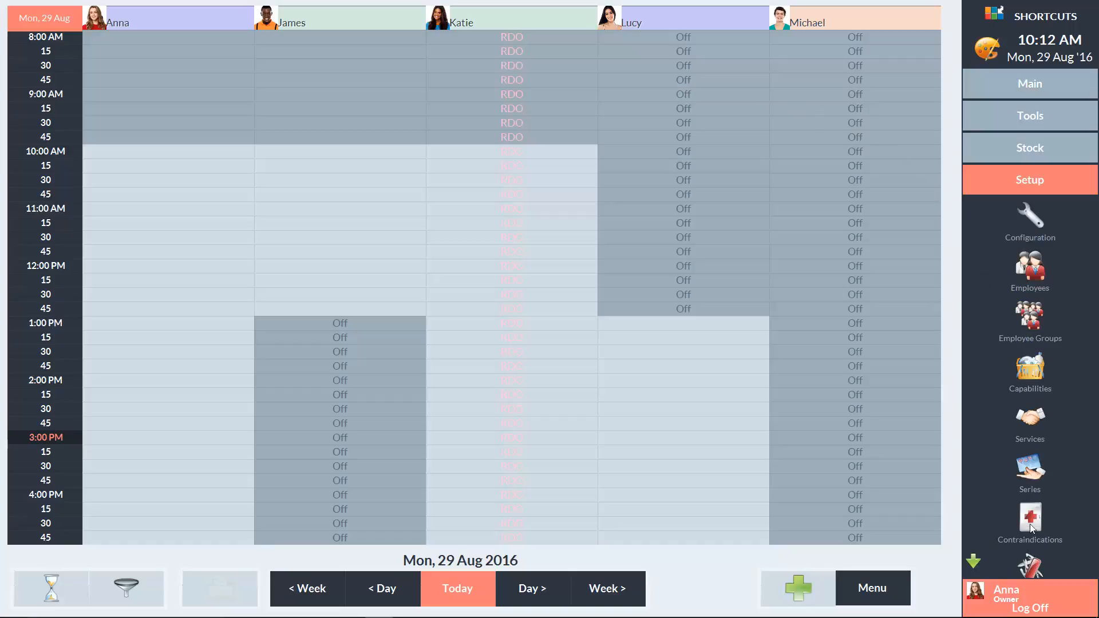
{"action": "left_click", "coordinate": [1030, 217]}
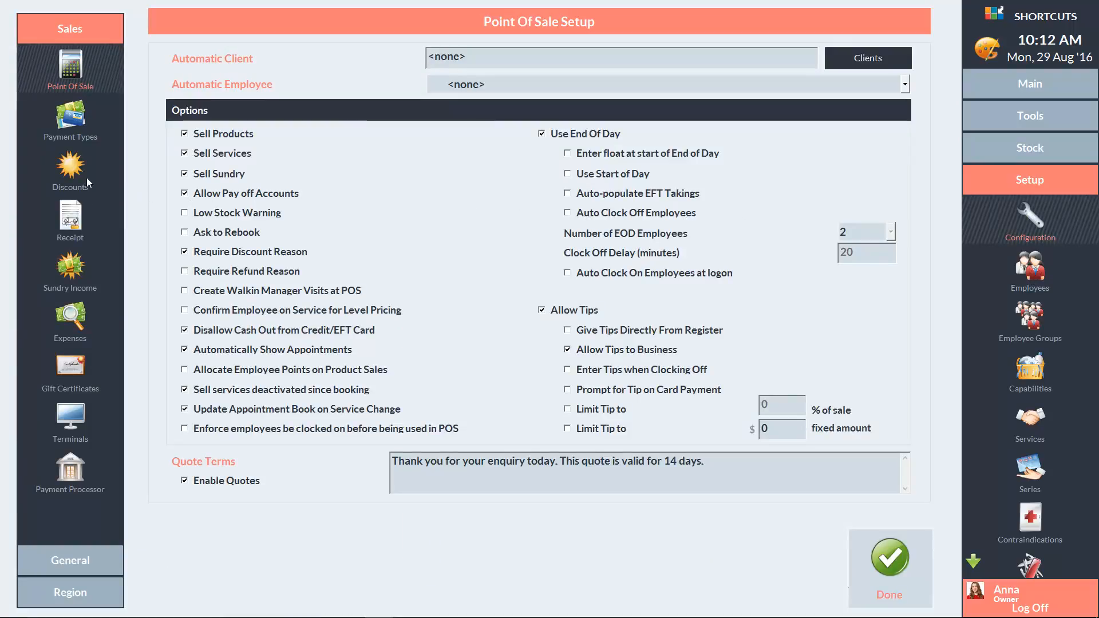
{"action": "left_click", "coordinate": [70, 168]}
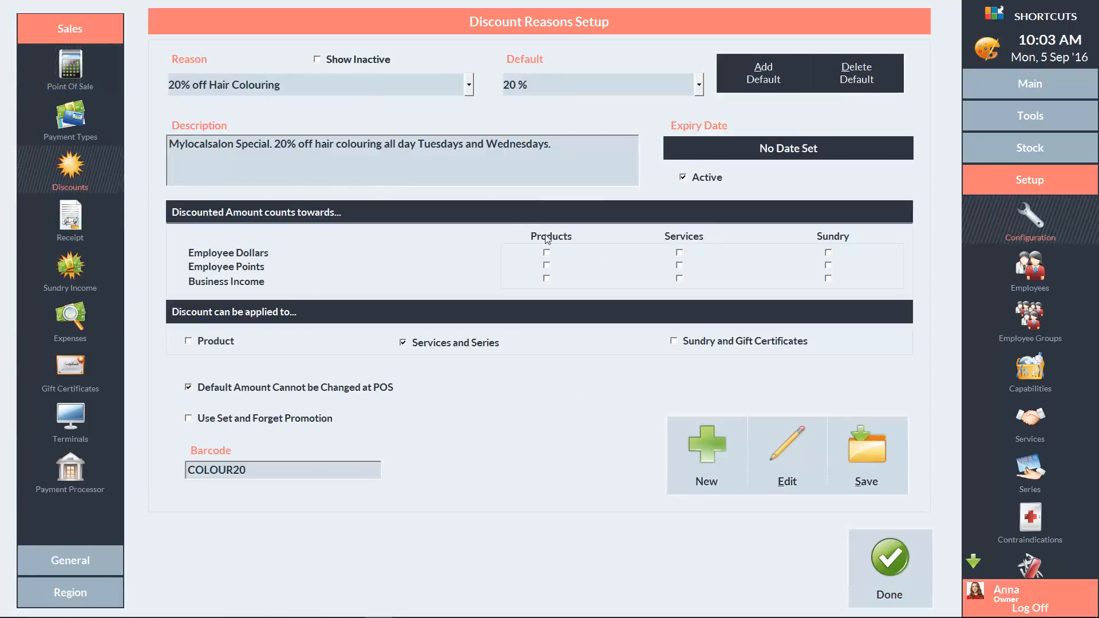
{"action": "left_click", "coordinate": [704, 446]}
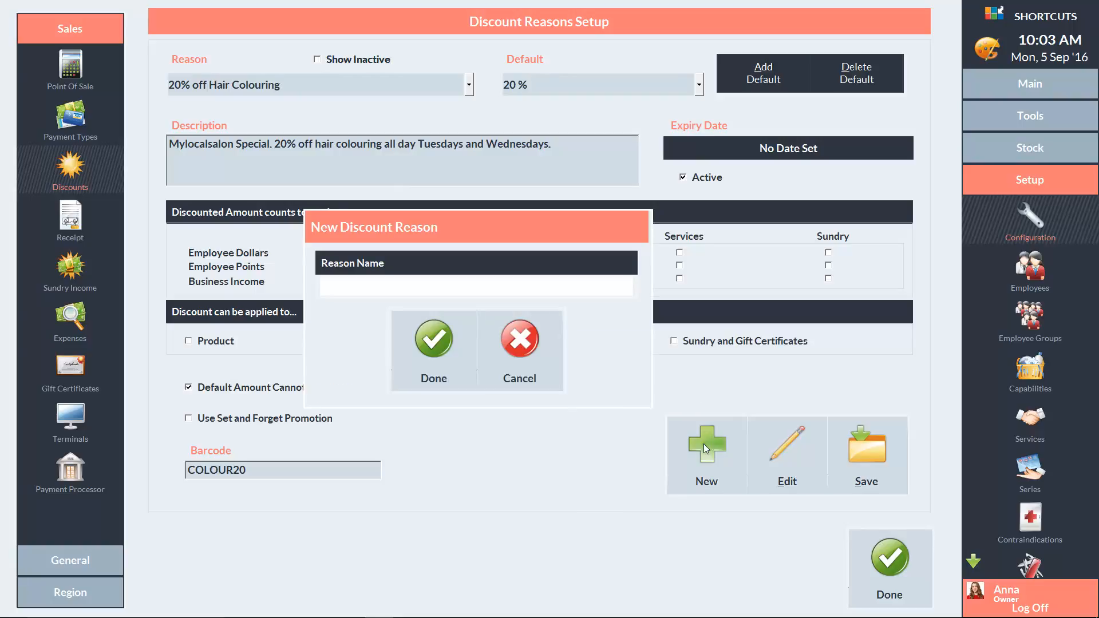
{"action": "type", "text": "New Client $20 off servic"}
{"action": "type", "text": "es"}
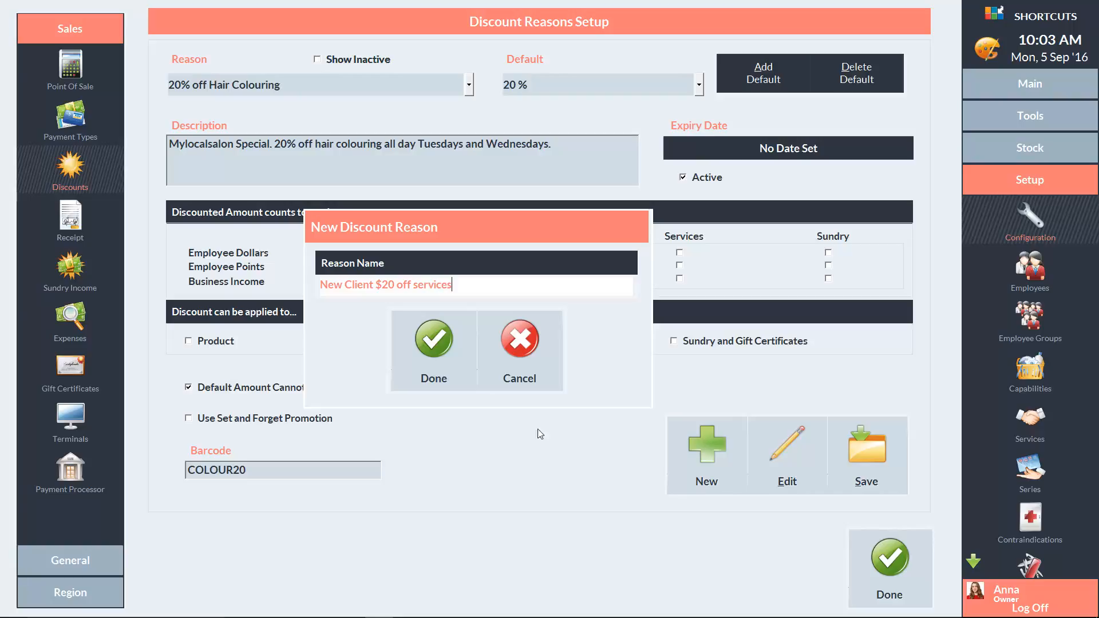
{"action": "left_click", "coordinate": [432, 342]}
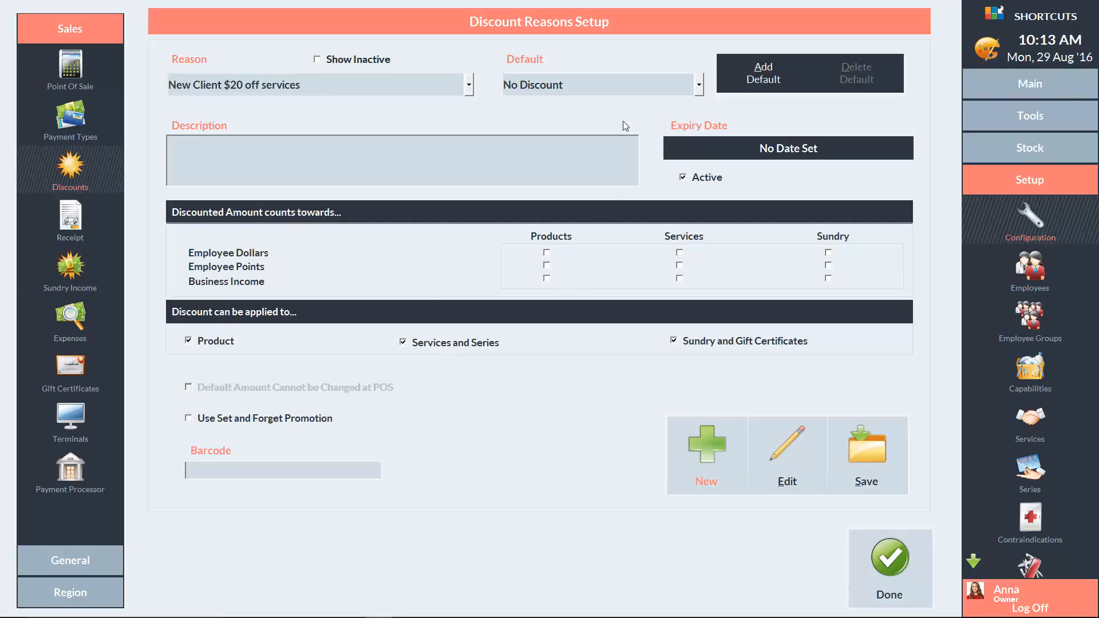
Set the default discount to a fixed $20, applicable only to services and series, and prevent changing the default amount at POS.
{"action": "left_click", "coordinate": [623, 84]}
{"action": "left_click", "coordinate": [551, 128]}
{"action": "type", "text": "20"}
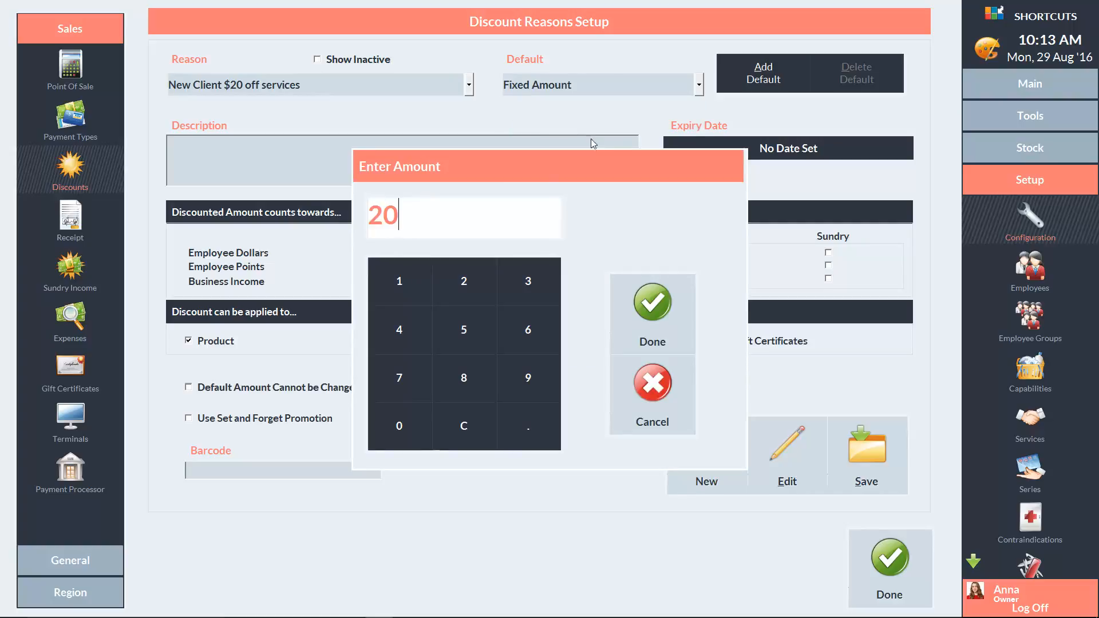
{"action": "left_click", "coordinate": [651, 299]}
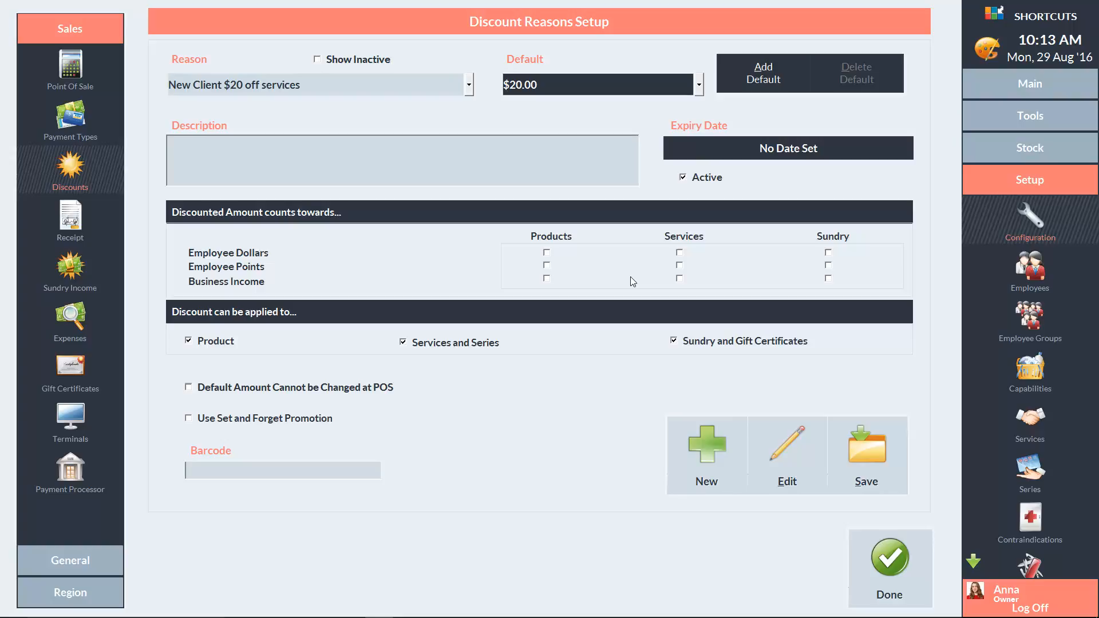
{"action": "left_click", "coordinate": [188, 341]}
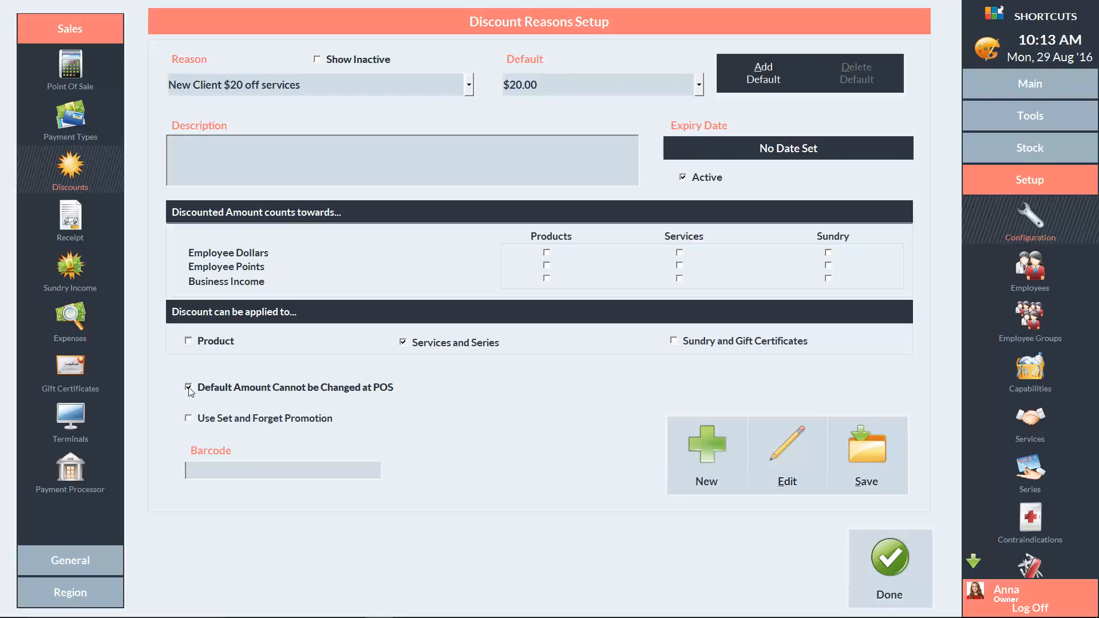
Link the discount to the Set and Forget promotion NEWC1 under New Client and save the discount reason.
{"action": "left_click", "coordinate": [189, 419]}
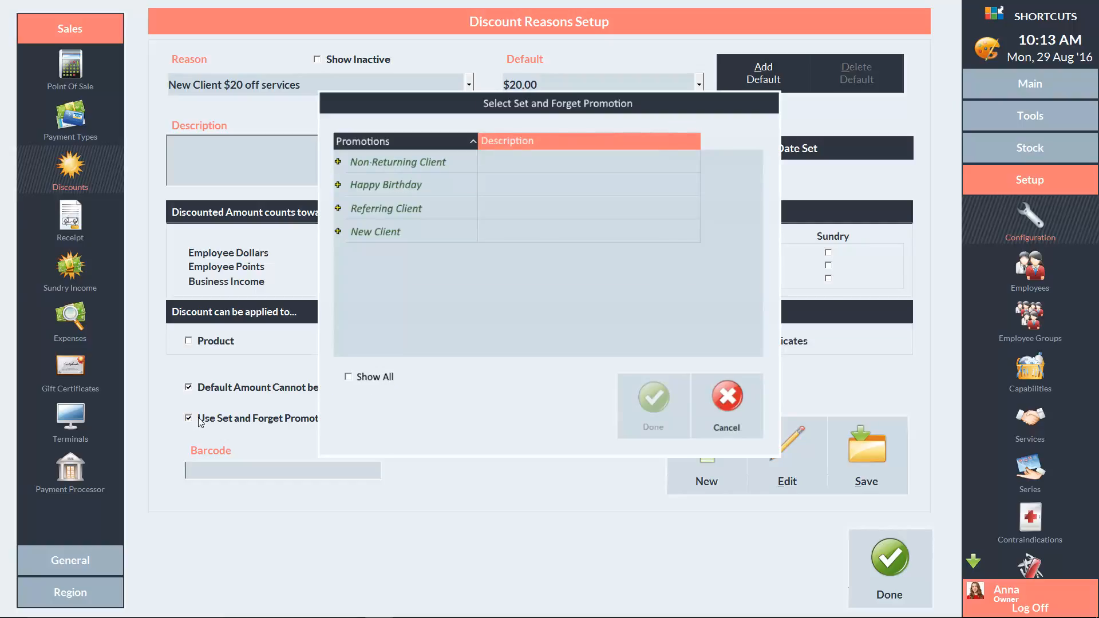
{"action": "left_click", "coordinate": [337, 233]}
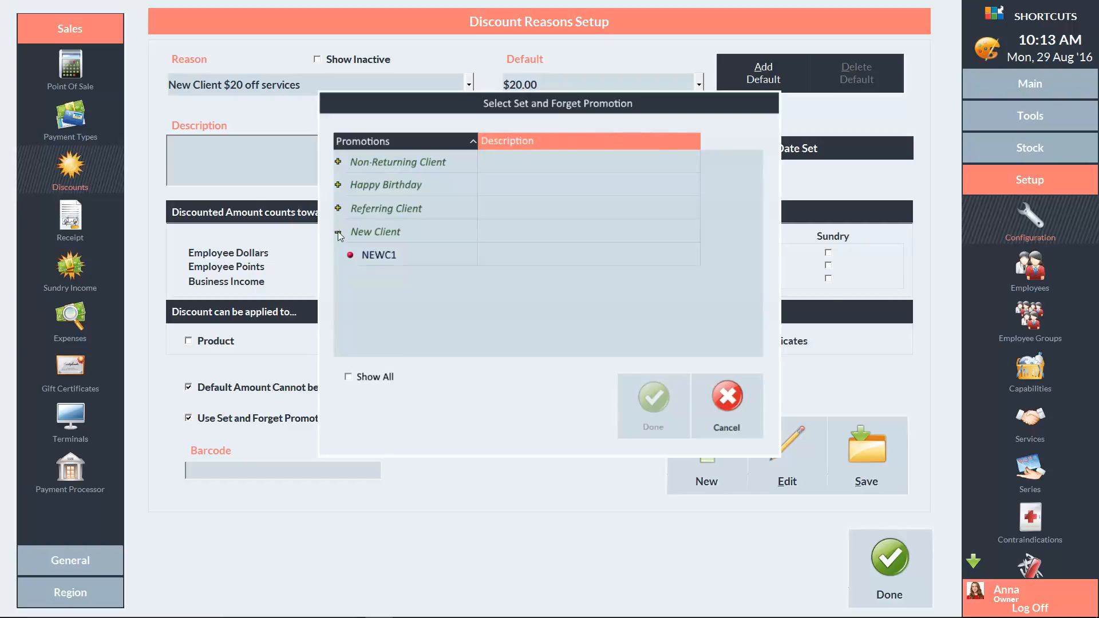
{"action": "left_click", "coordinate": [397, 255]}
{"action": "left_click", "coordinate": [650, 396]}
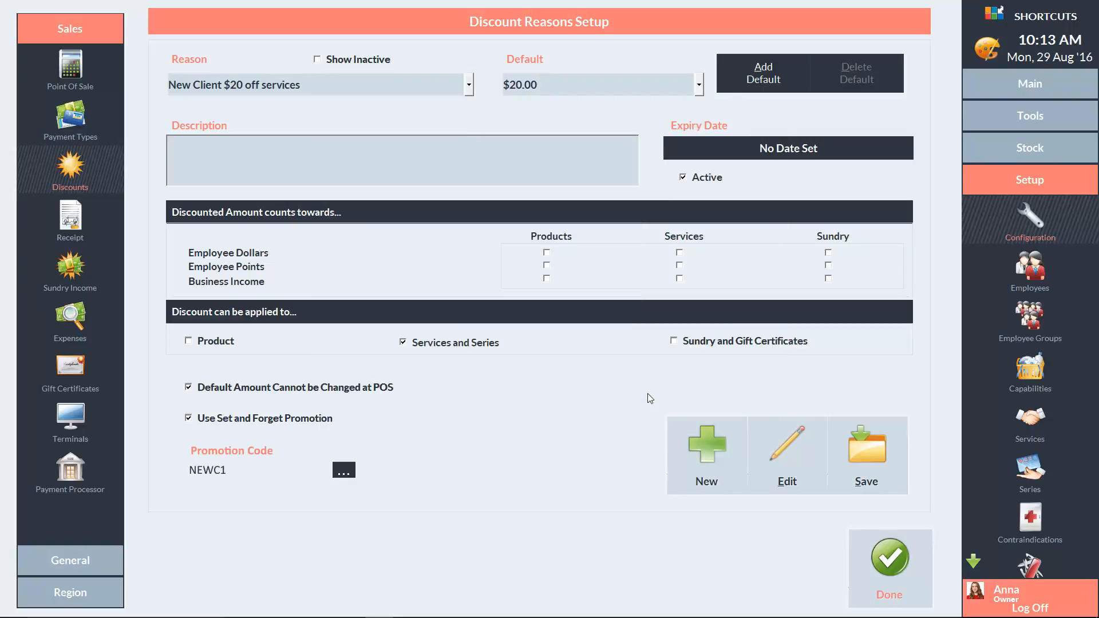
{"action": "left_click", "coordinate": [862, 449]}
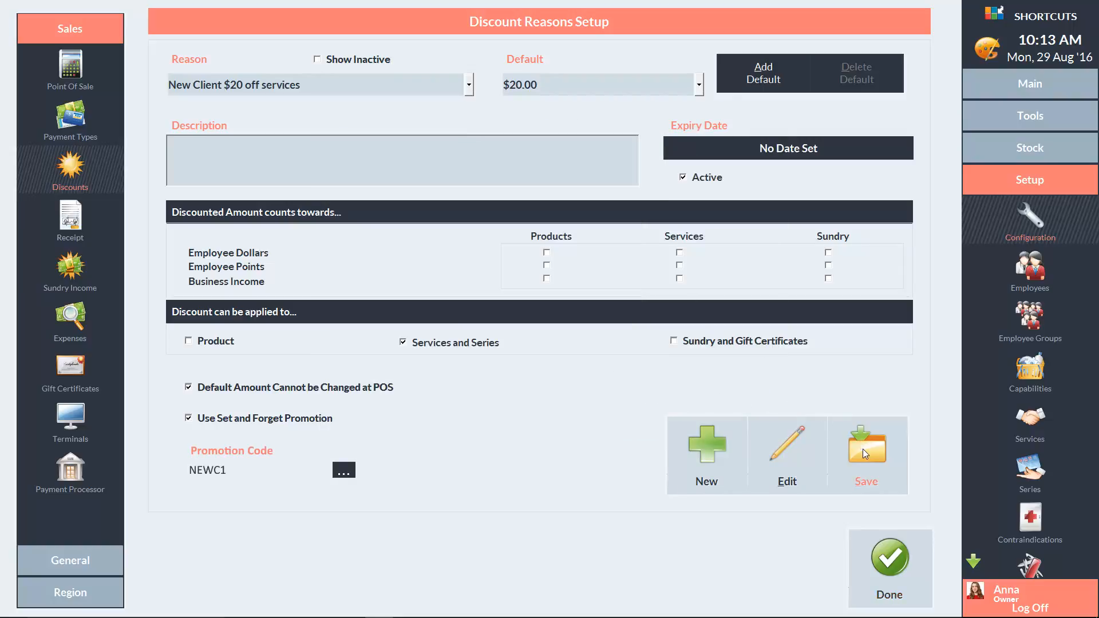